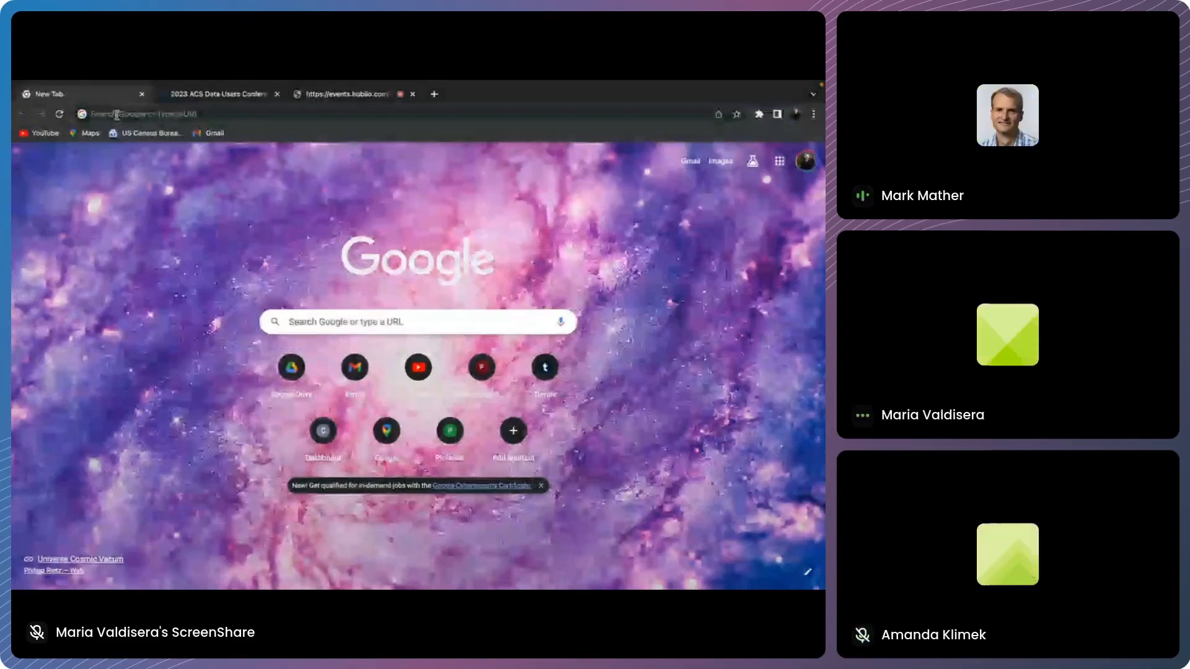
# - Enter the address data.census.gov/mdat in the new browser tab
pyautogui.click(116, 115)
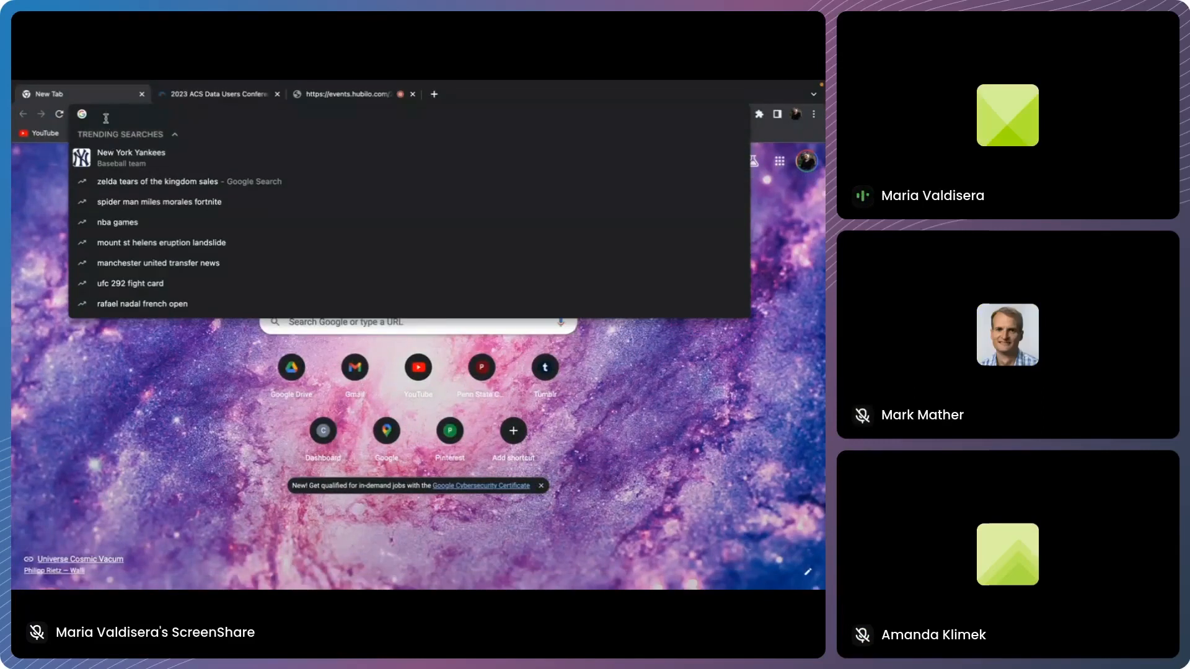
pyautogui.write('data.ce')
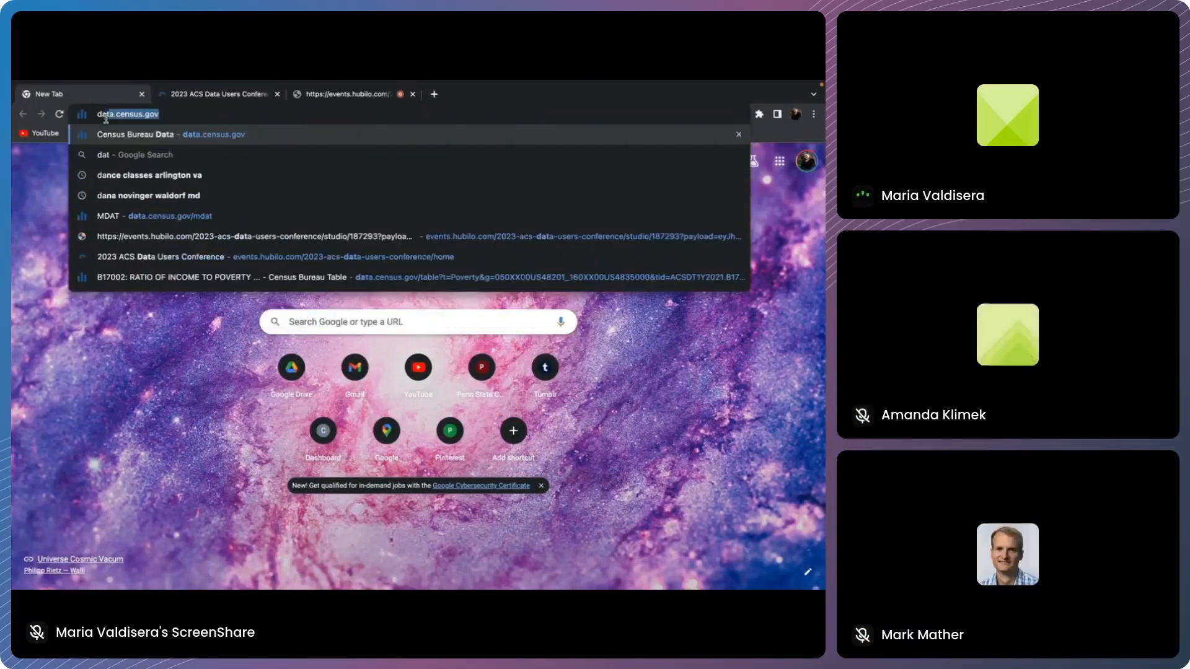
pyautogui.write('nsus')
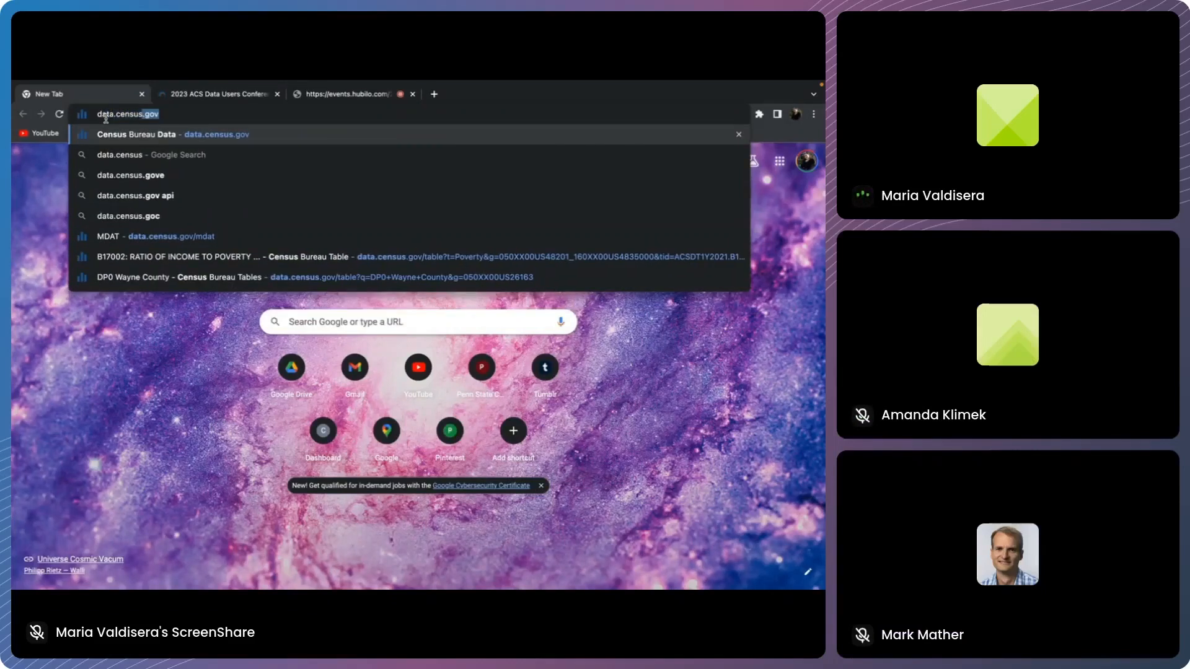
pyautogui.write('.gov/mdat')
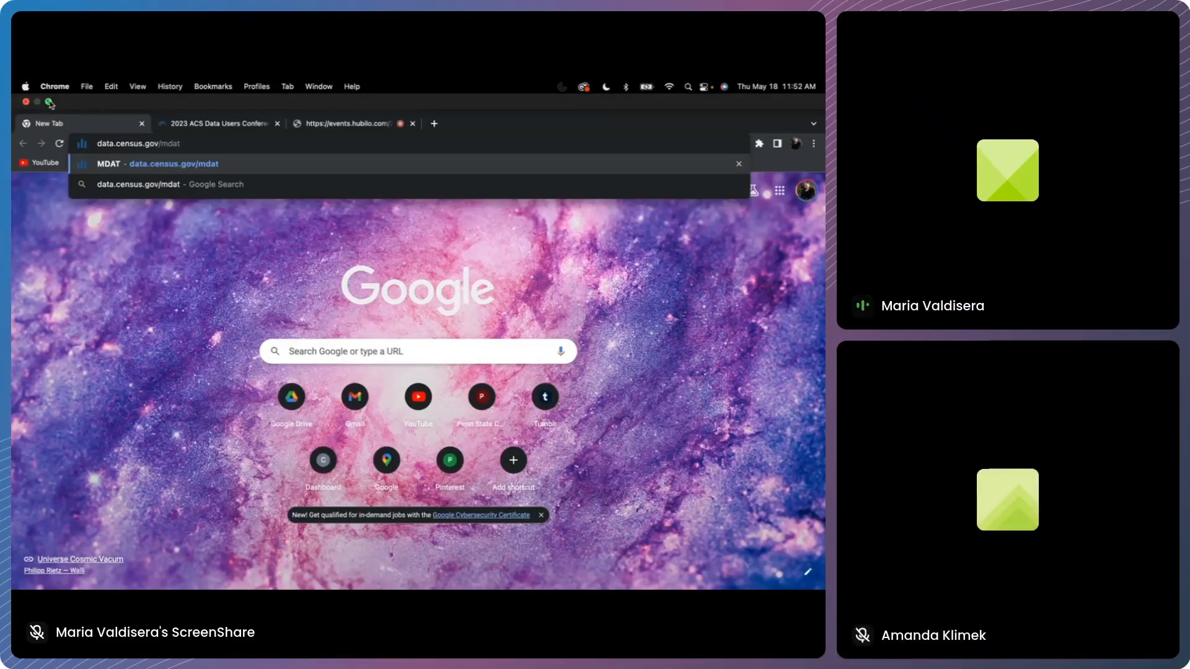
# - End the running PowerPoint slide show and return to full-screen Chrome to load the entered data.census.gov/mdat address
pyautogui.click(49, 102)
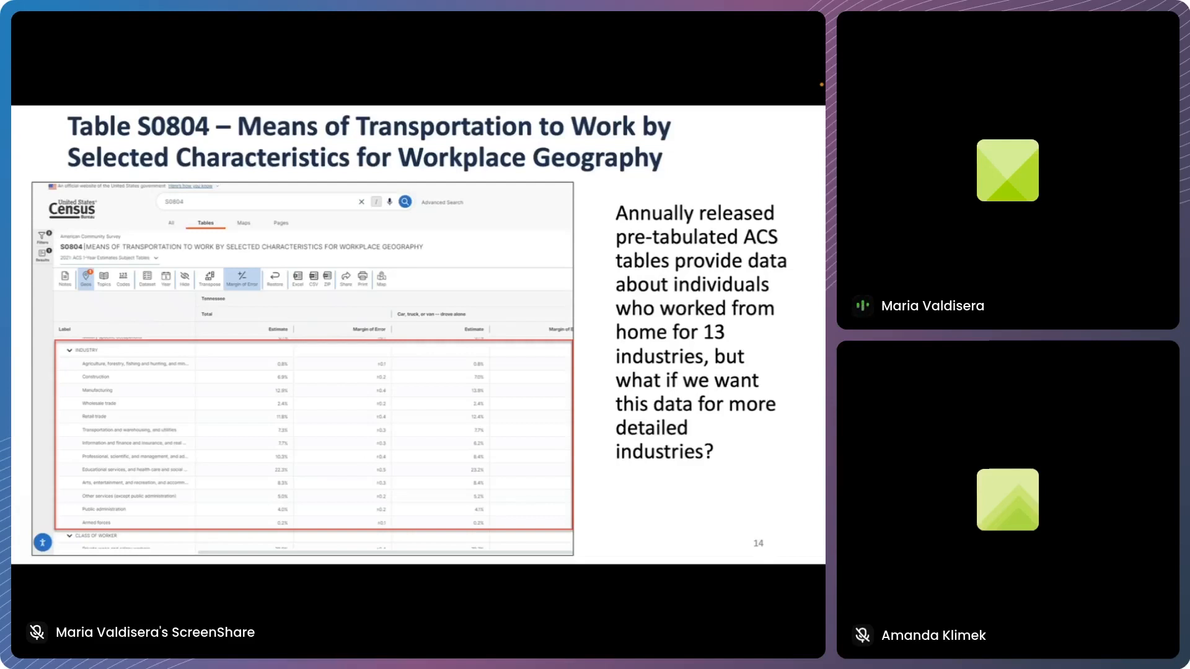
pyautogui.press('Escape')
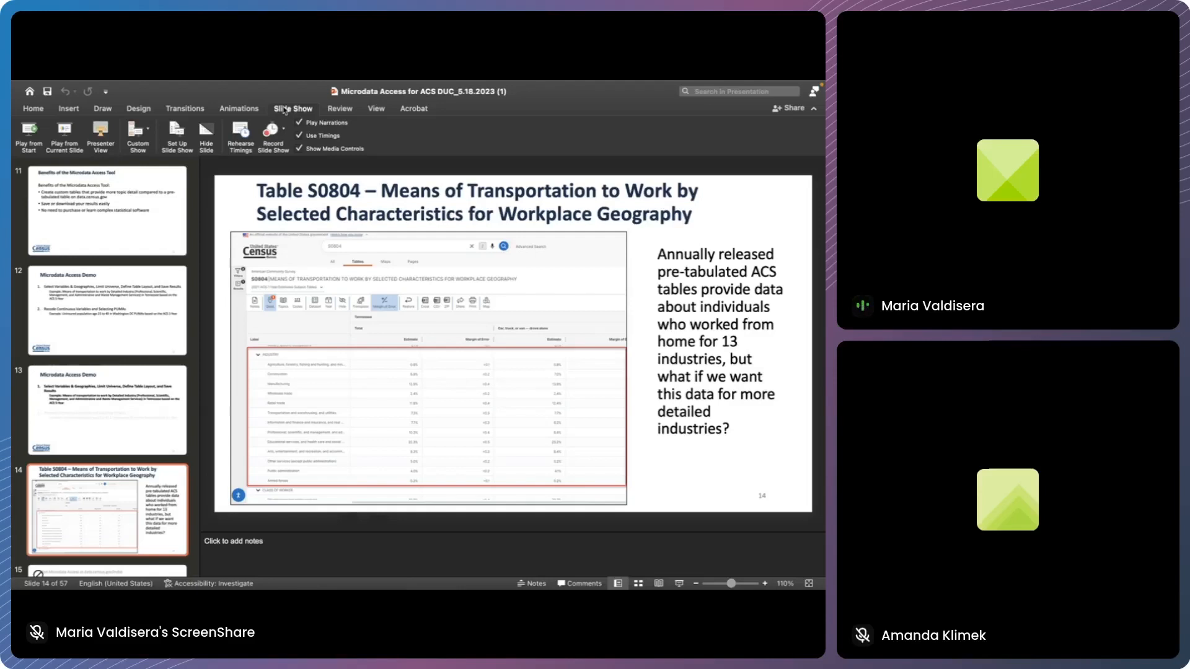
pyautogui.click(169, 568)
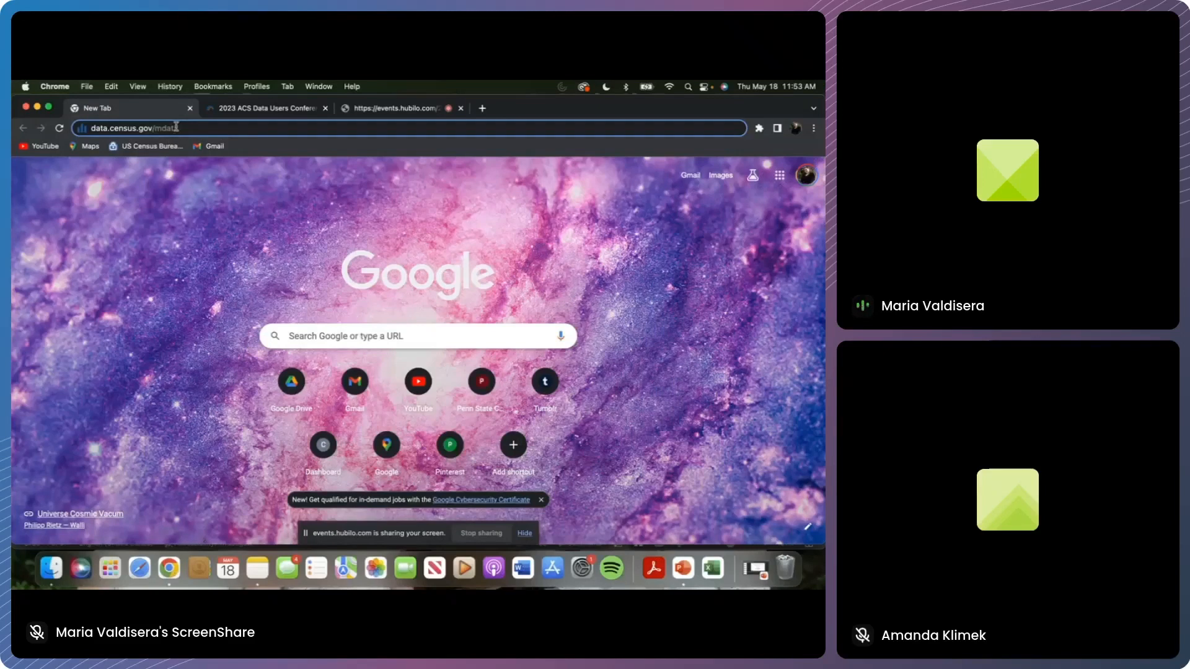
pyautogui.press('ctrl+super+f')
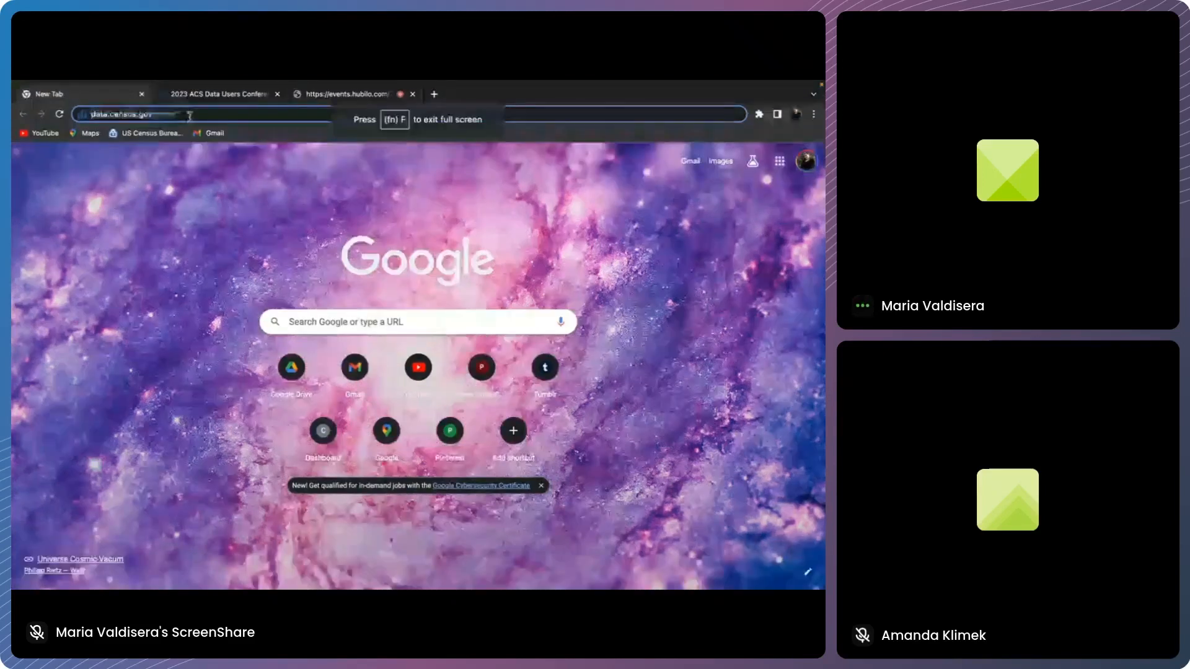
pyautogui.press('Return')
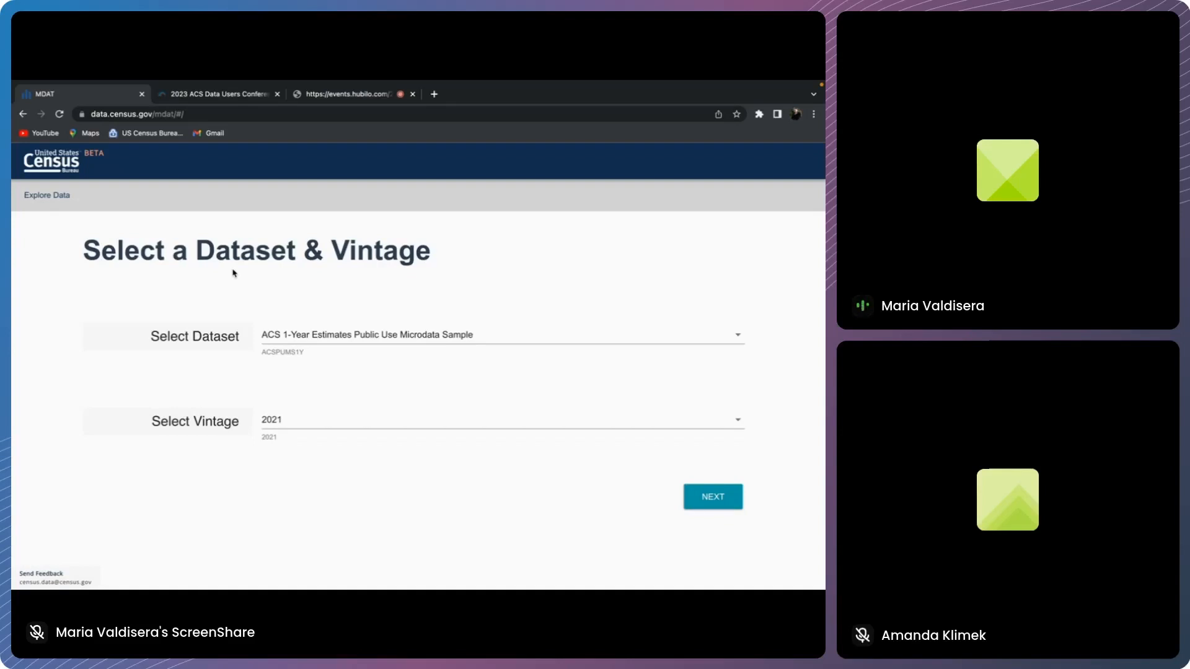
# - Choose the ACS 5-Year Estimates Public Use Microdata Sample dataset and continue to the variable selection
pyautogui.click(393, 343)
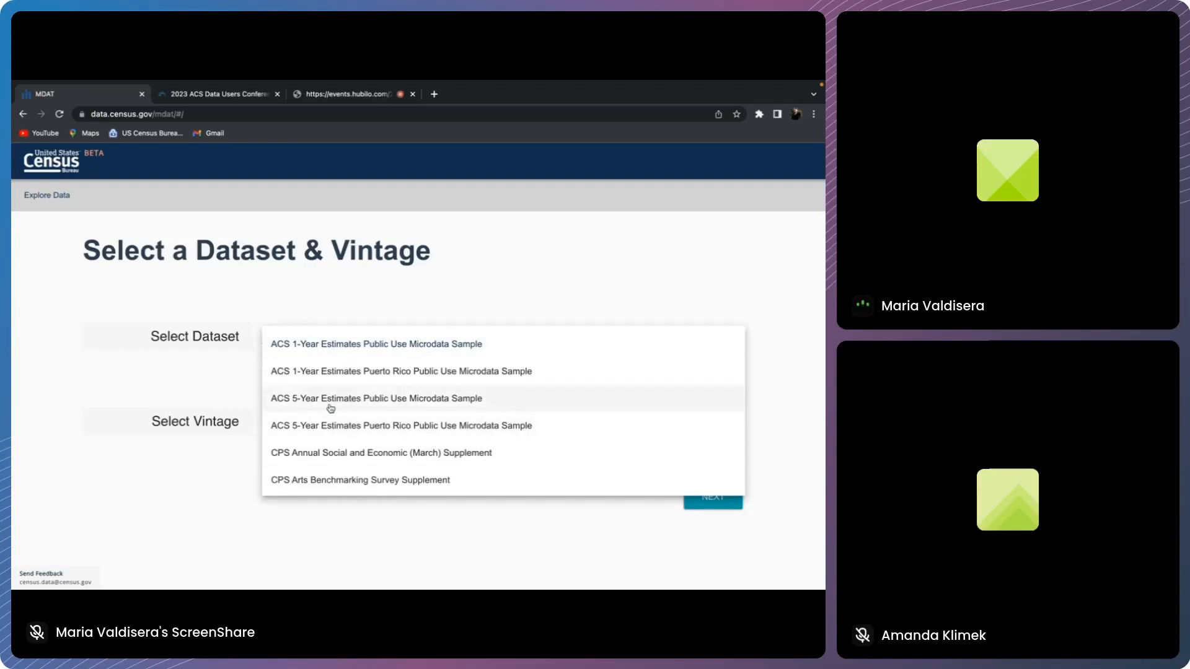
pyautogui.scroll(-2, 380, 438)
pyautogui.scroll(2, 380, 411)
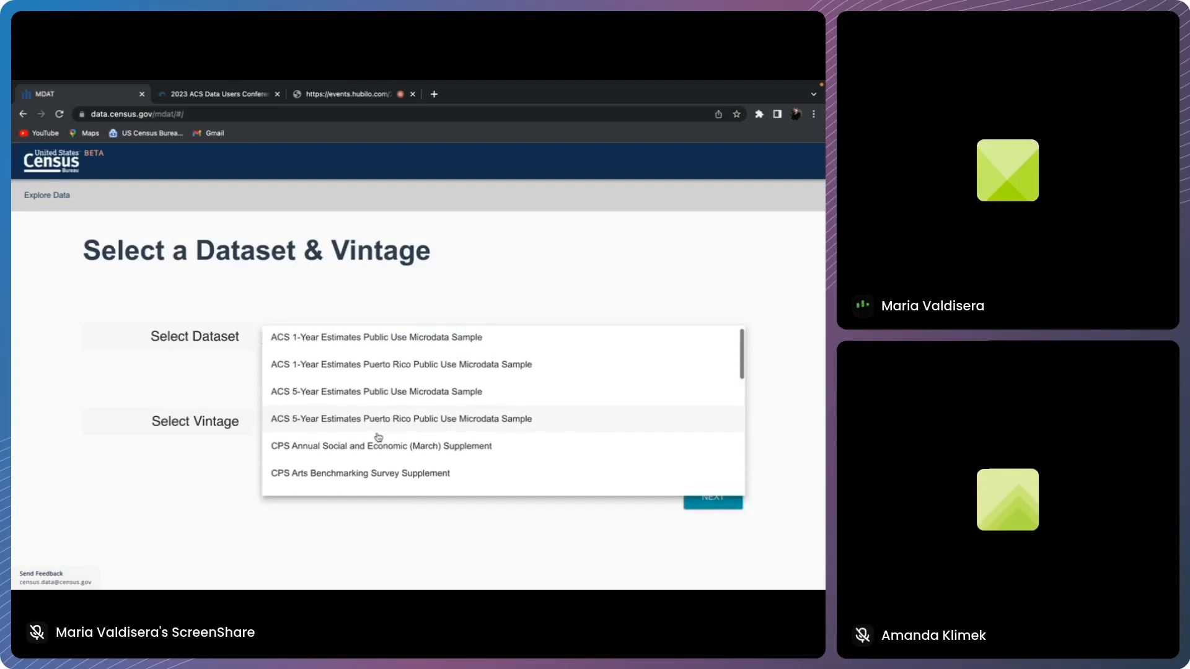
pyautogui.click(350, 392)
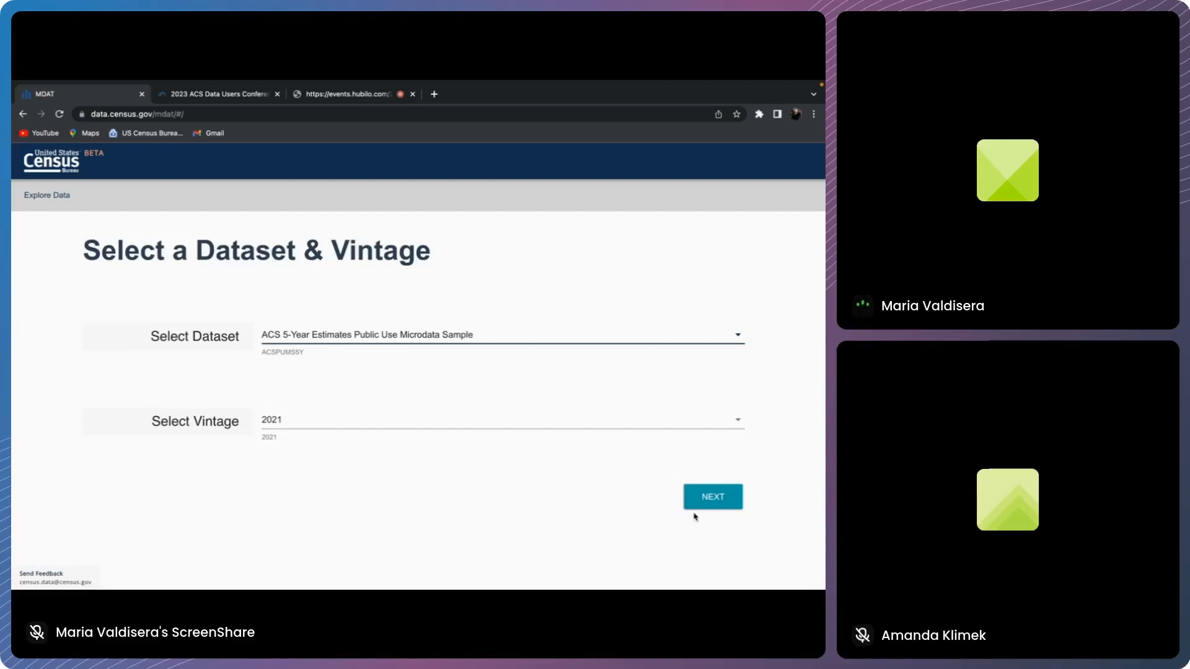
pyautogui.click(712, 500)
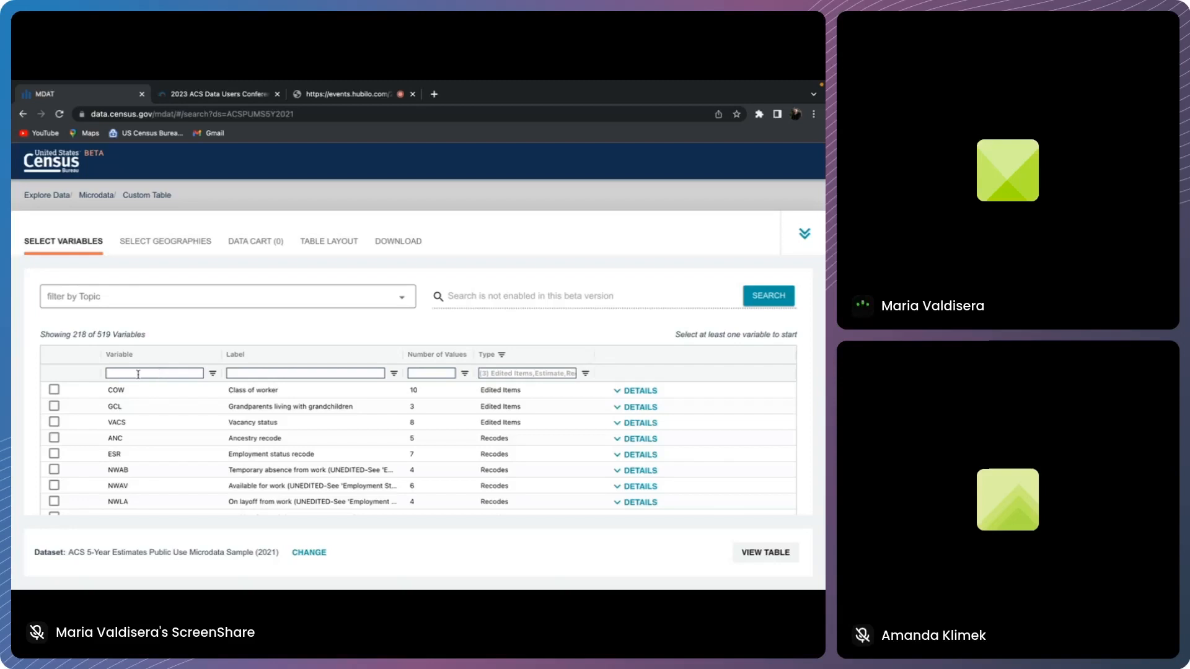
# - Filter the variable labels by "work" and locate the Means of transportation to work variable
pyautogui.click(245, 374)
pyautogui.write('work')
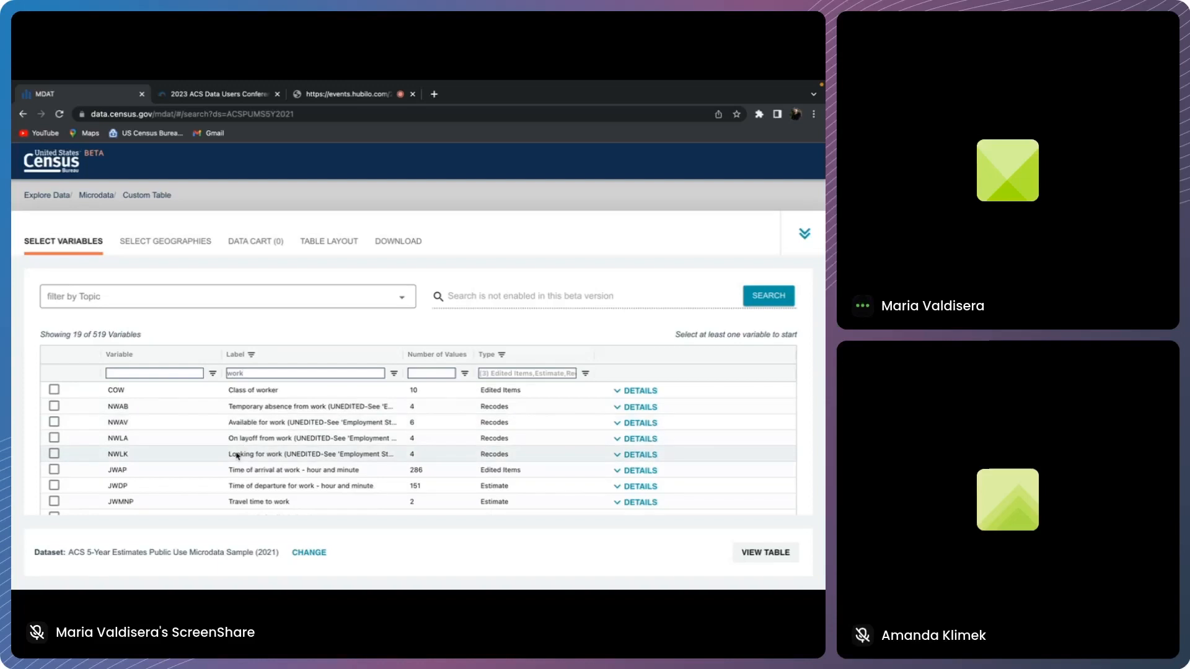
pyautogui.scroll(-2, 237, 455)
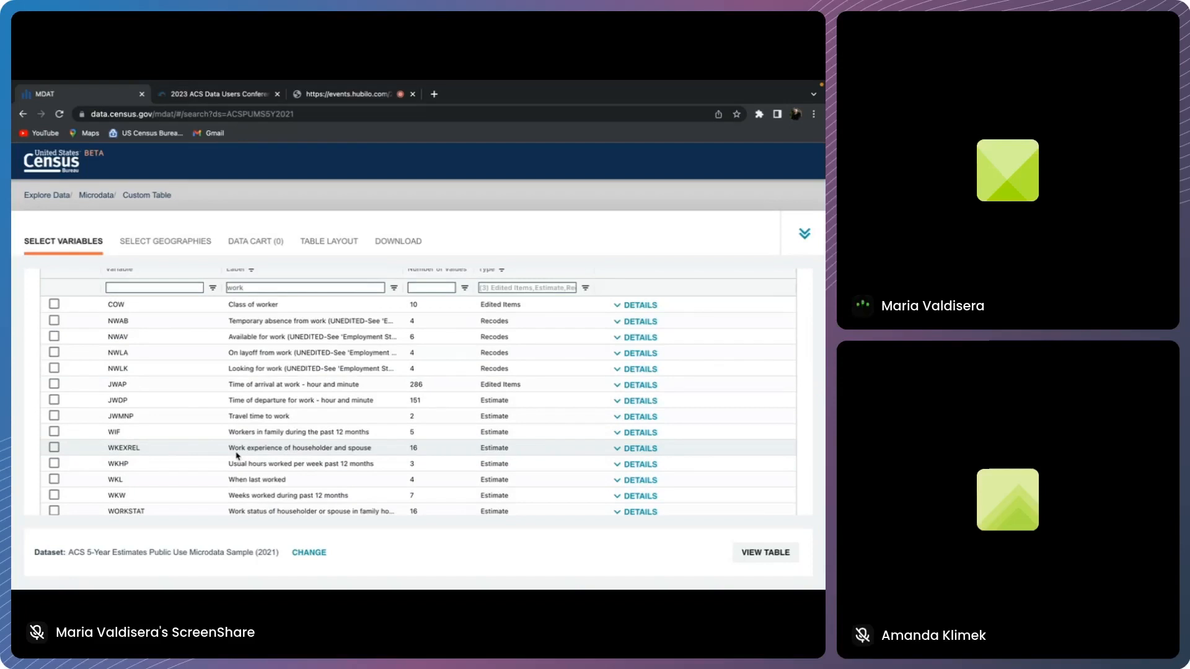
pyautogui.scroll(-2, 238, 455)
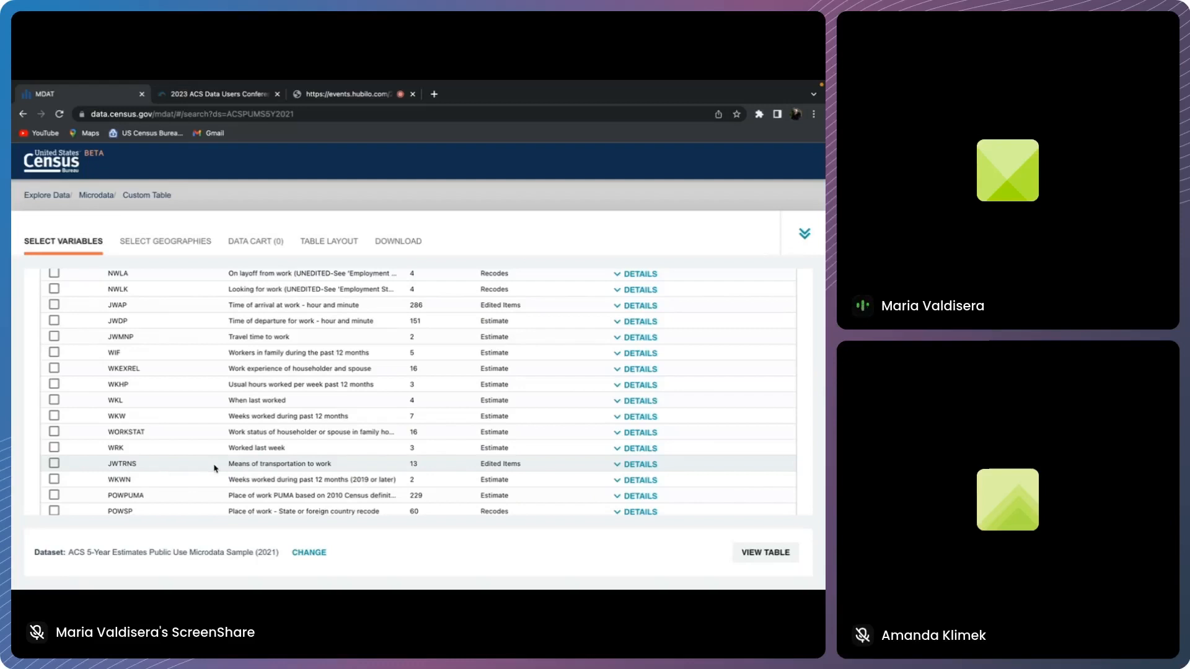
pyautogui.scroll(-1, 215, 468)
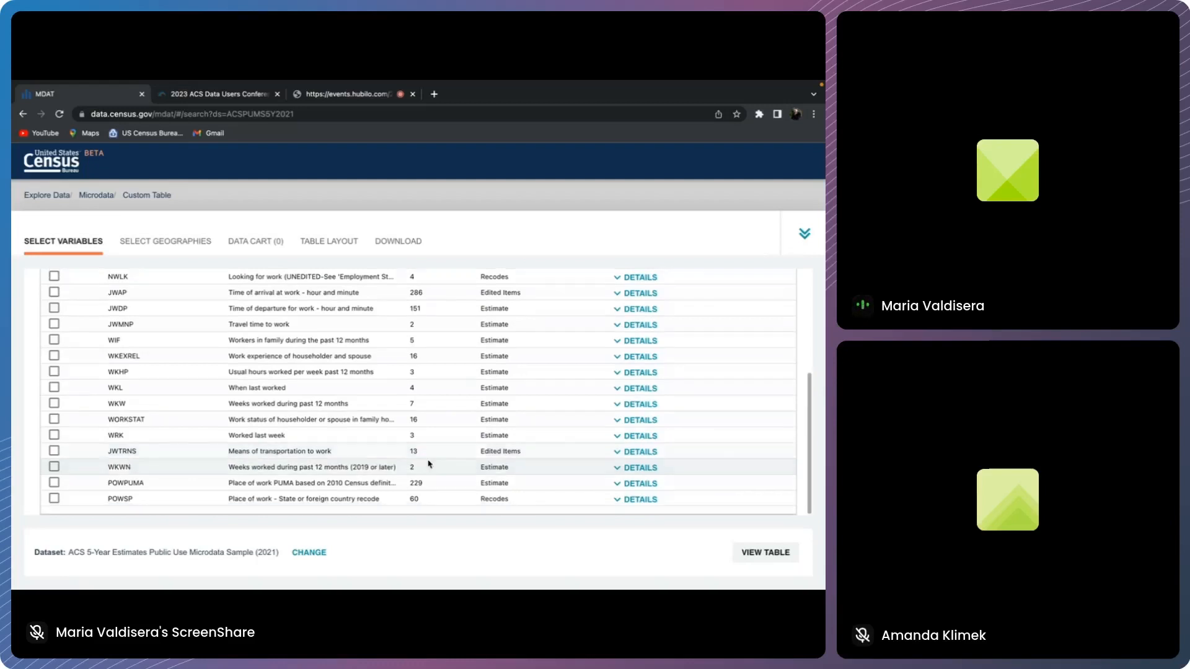
# - Review the response values of Means of transportation to work (JWTRNS) and add that variable to the data cart
pyautogui.click(617, 456)
pyautogui.scroll(-3, 550, 481)
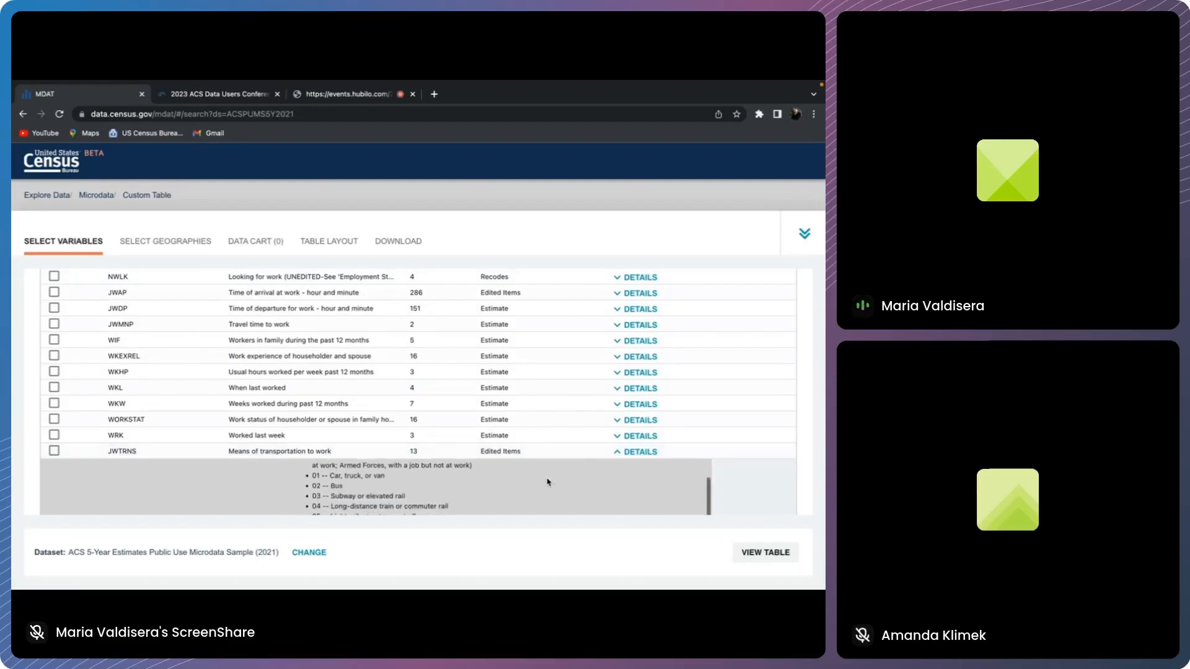
pyautogui.scroll(-1, 583, 483)
pyautogui.scroll(-5, 587, 482)
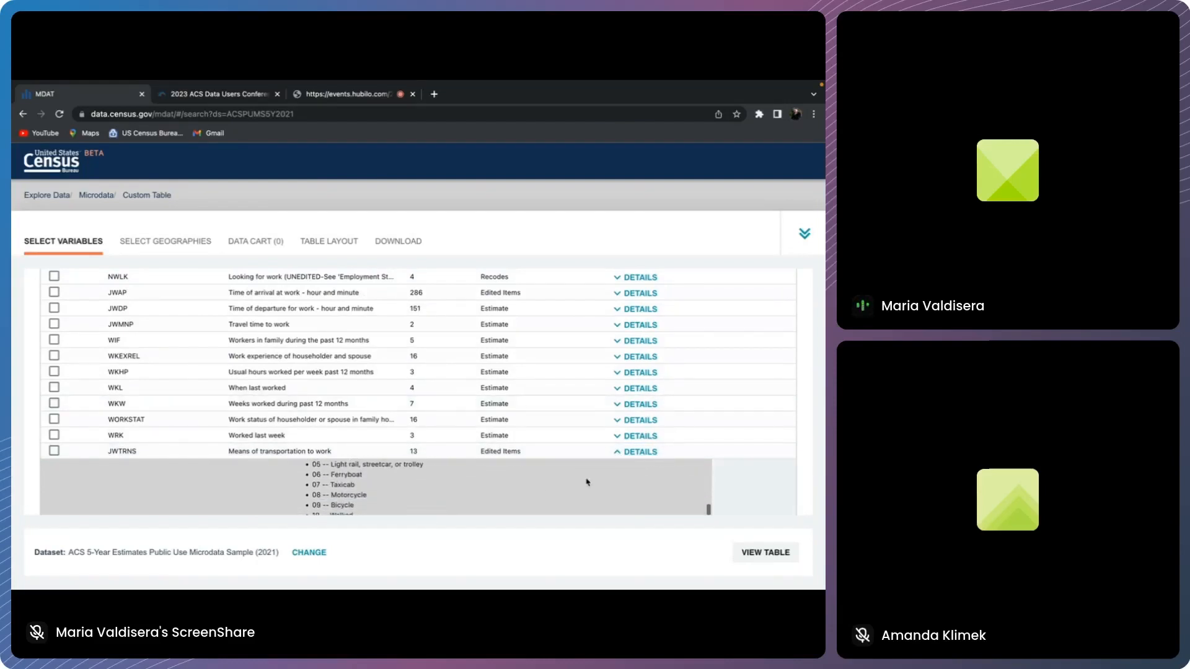
pyautogui.scroll(-2, 587, 483)
pyautogui.scroll(2, 506, 473)
pyautogui.scroll(3, 506, 473)
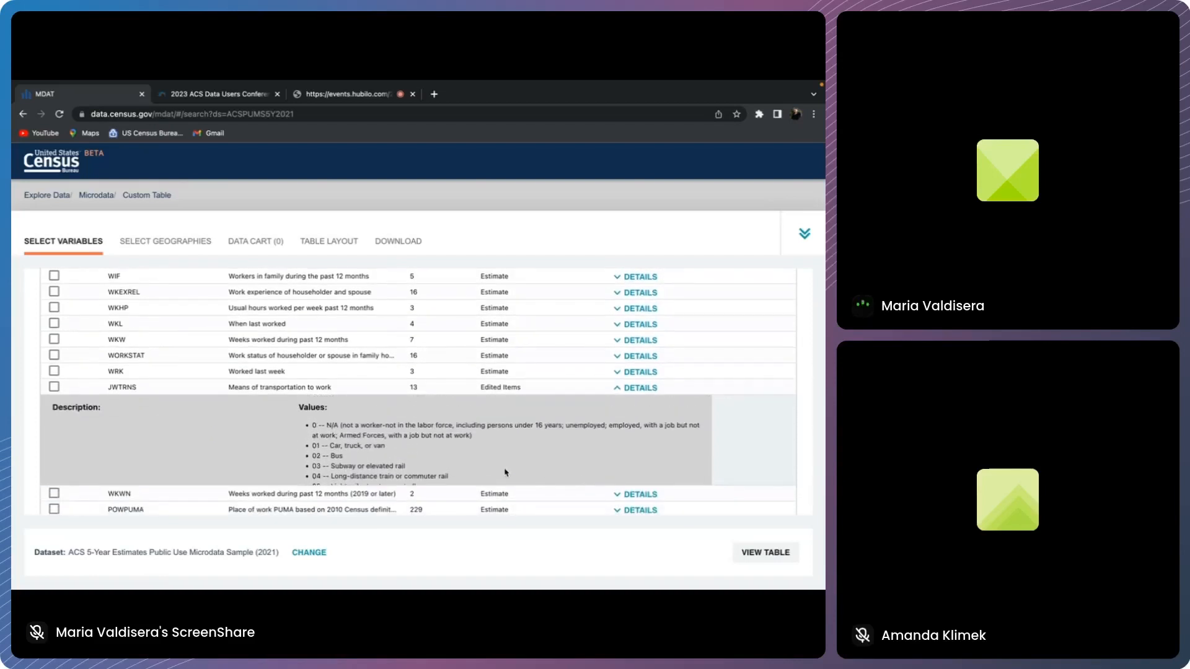
pyautogui.click(637, 388)
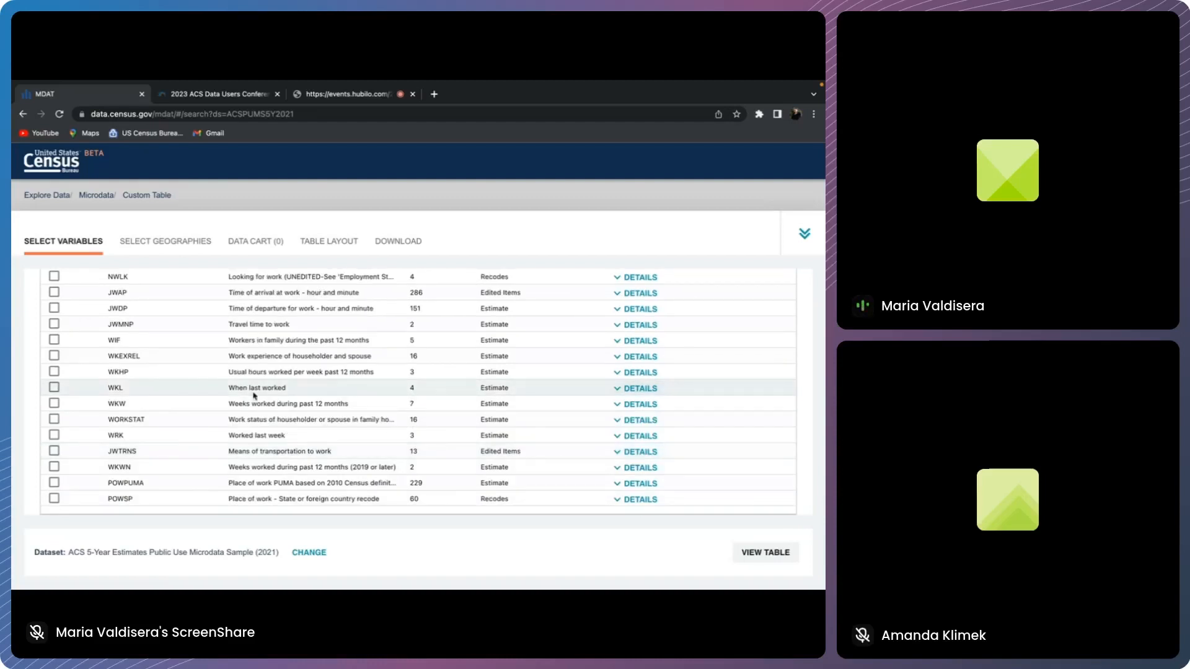
pyautogui.click(54, 451)
# - Replace the label filter with "industry" and add the industry recode variable INDP to the data cart
pyautogui.scroll(4, 207, 396)
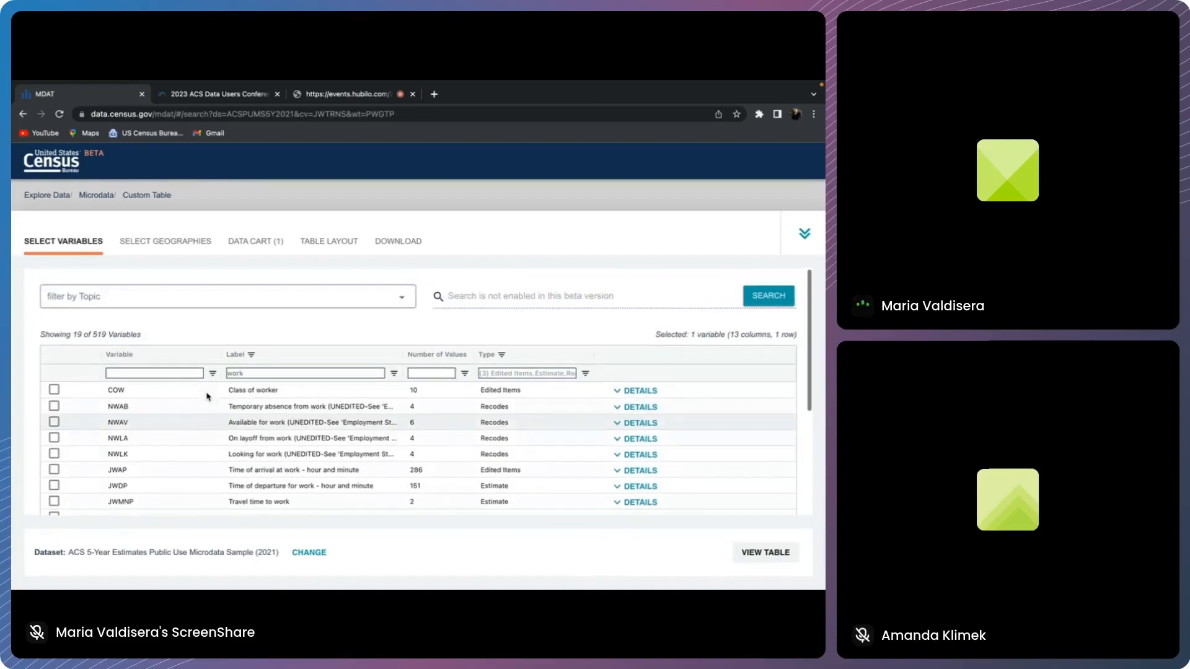
pyautogui.doubleClick(251, 374)
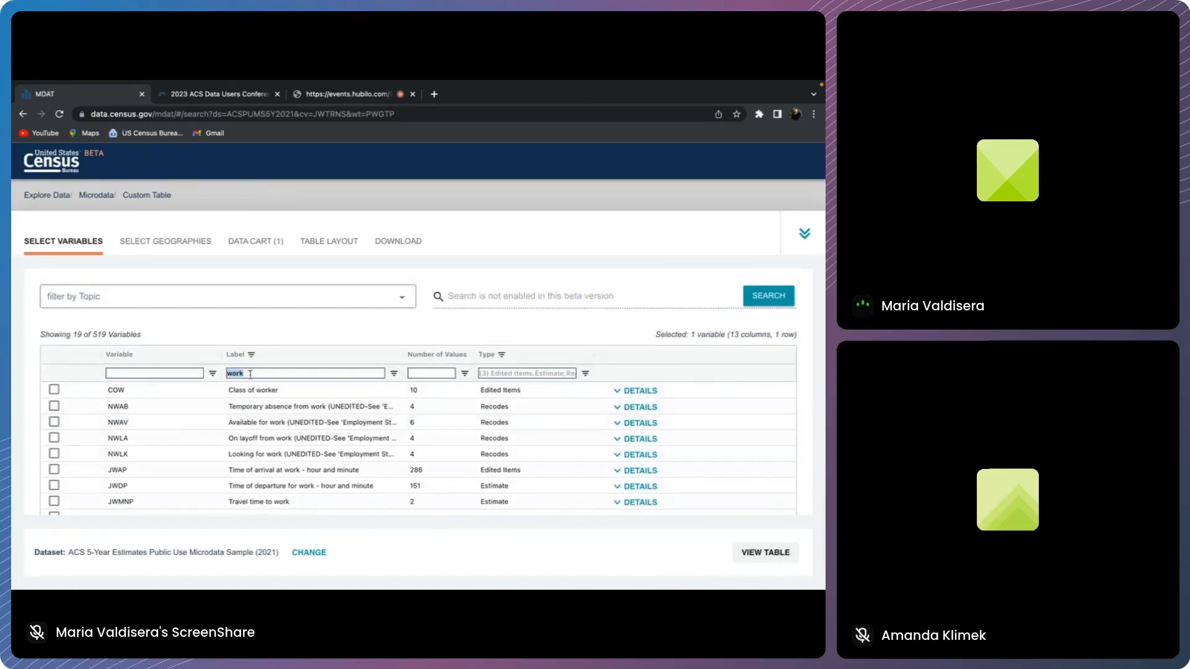
pyautogui.press('BackSpace')
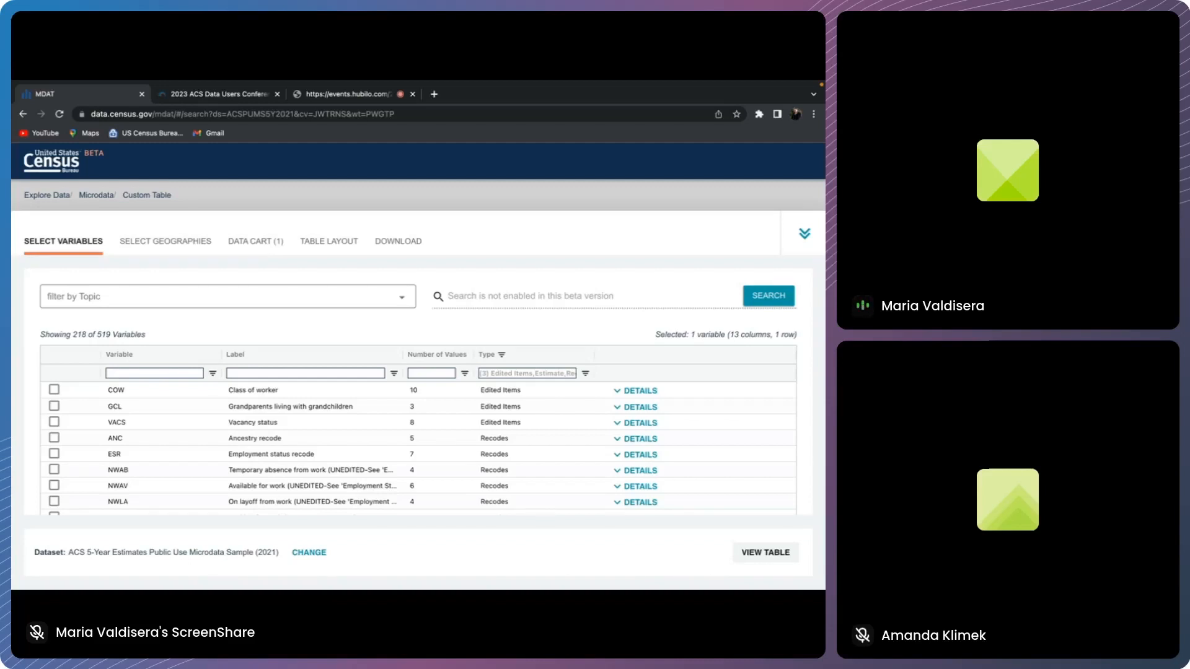
pyautogui.write('industry')
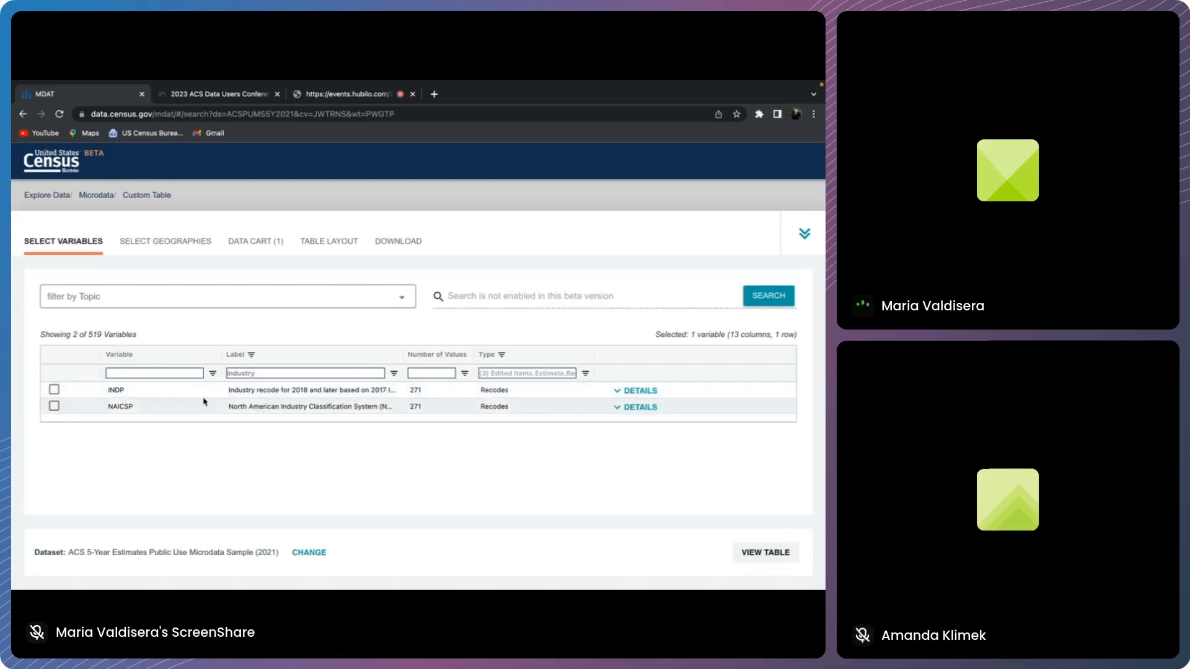
pyautogui.click(56, 392)
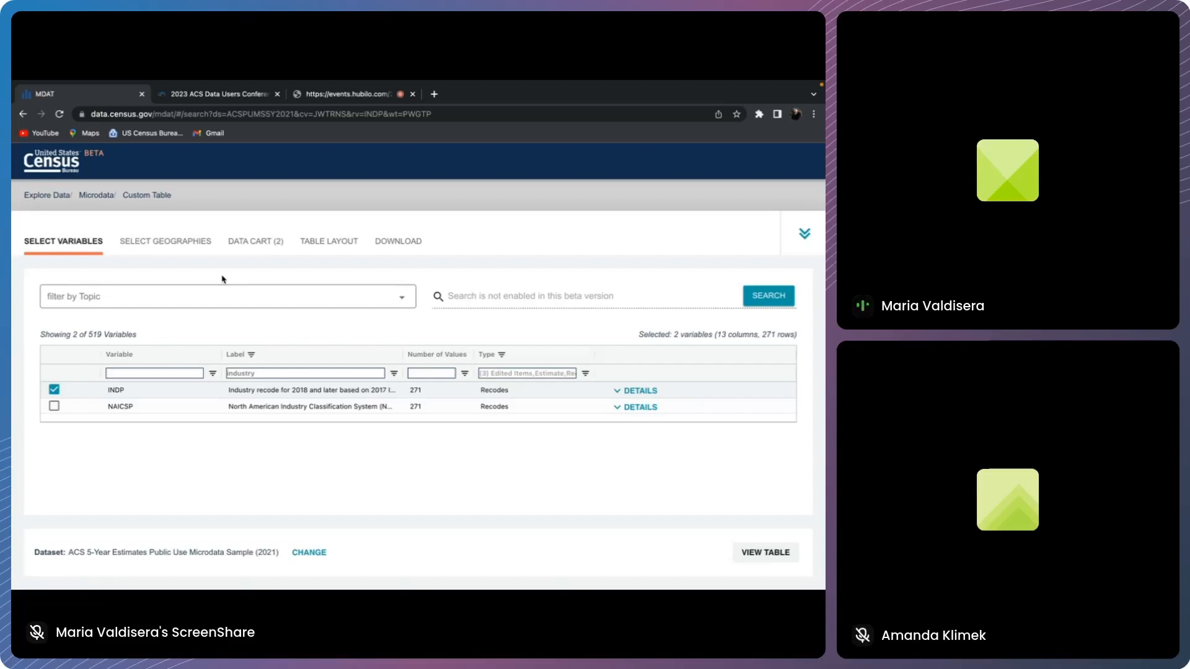
# - Set the table's geography to the state of Tennessee
pyautogui.click(164, 241)
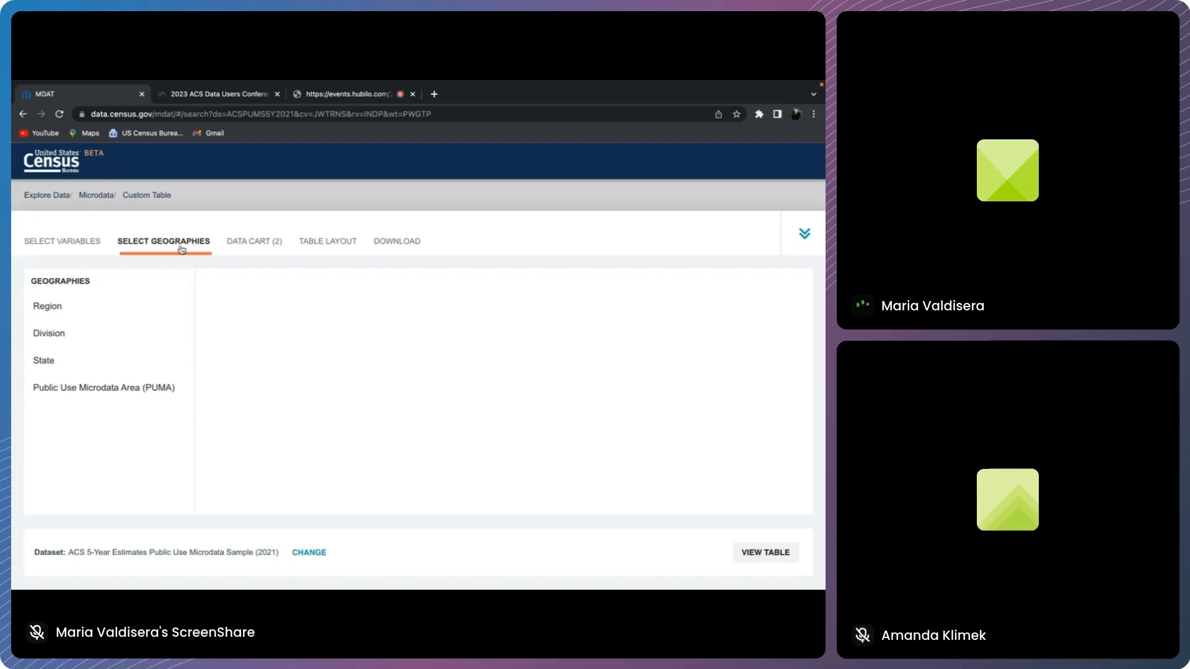
pyautogui.click(44, 360)
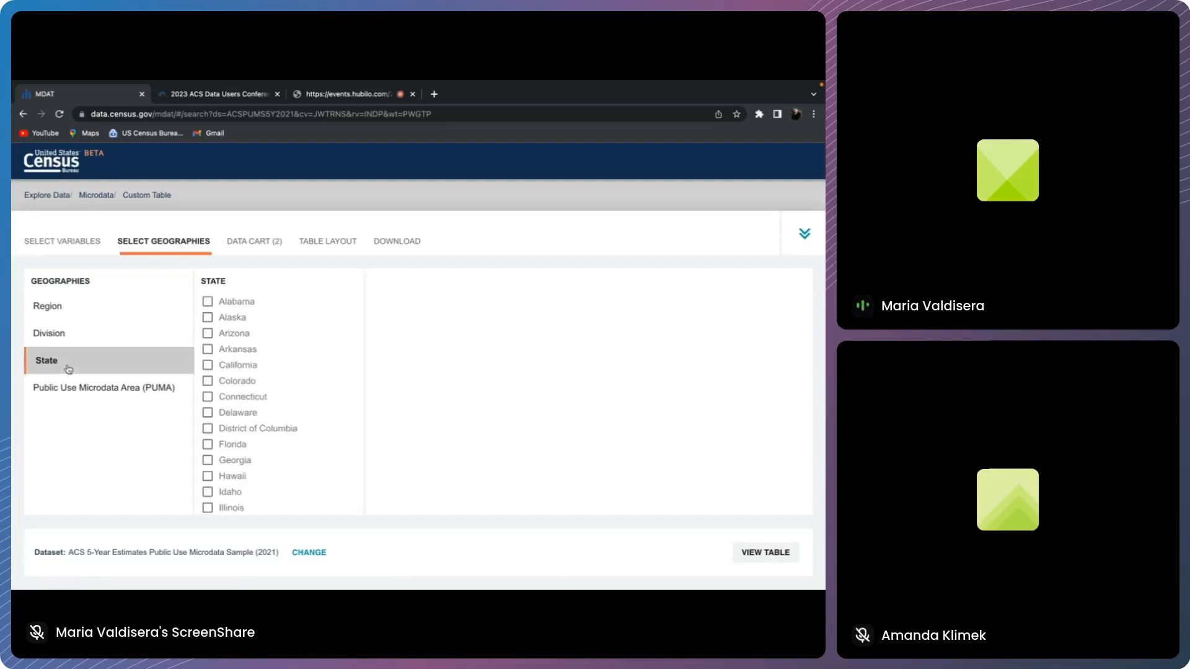
pyautogui.scroll(-5, 261, 418)
pyautogui.scroll(-5, 263, 419)
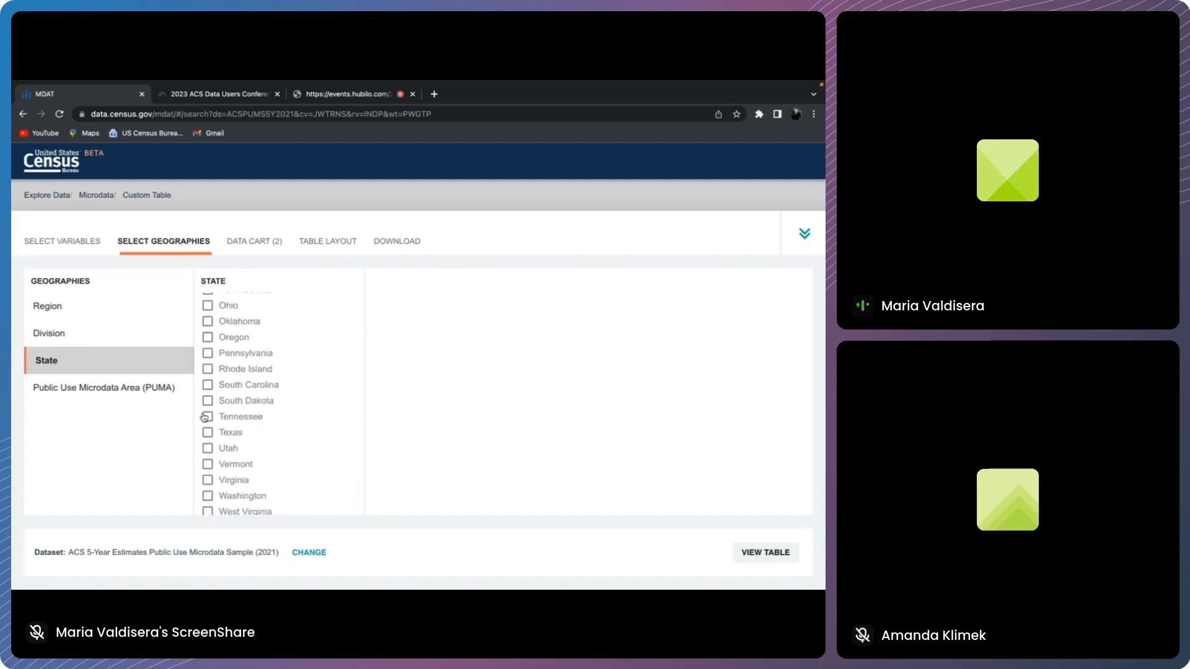
pyautogui.click(208, 417)
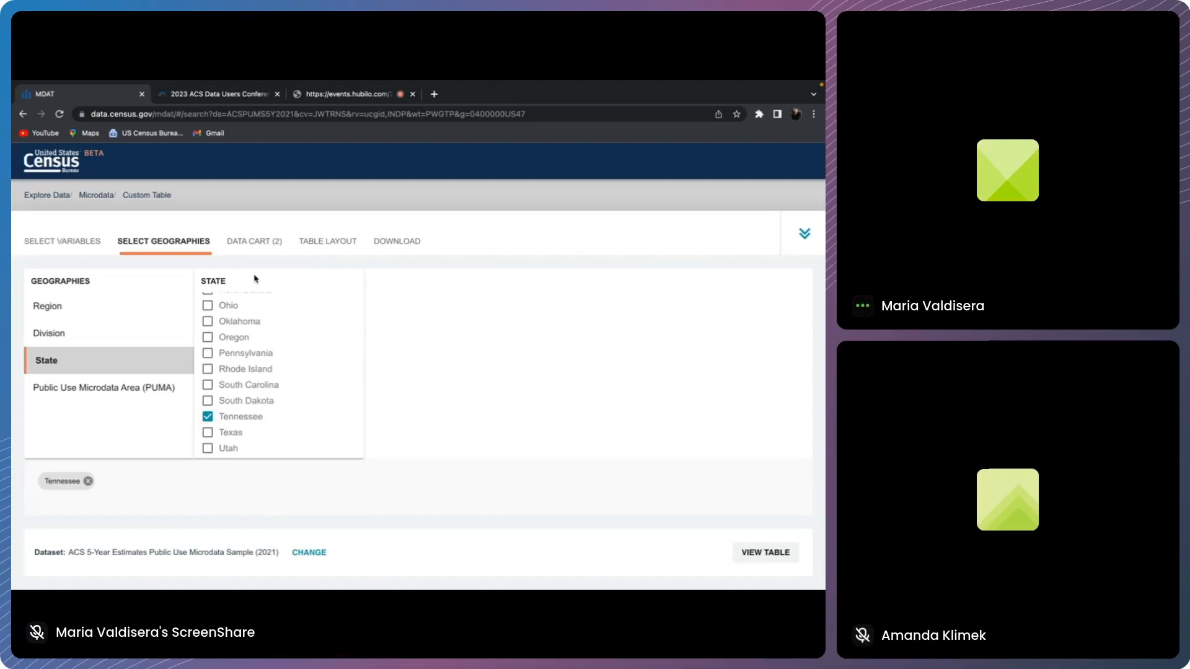
# - In the data cart, exclude Ferryboat, Taxicab and Motorcycle from the universe of the JWTRNS variable
pyautogui.click(245, 242)
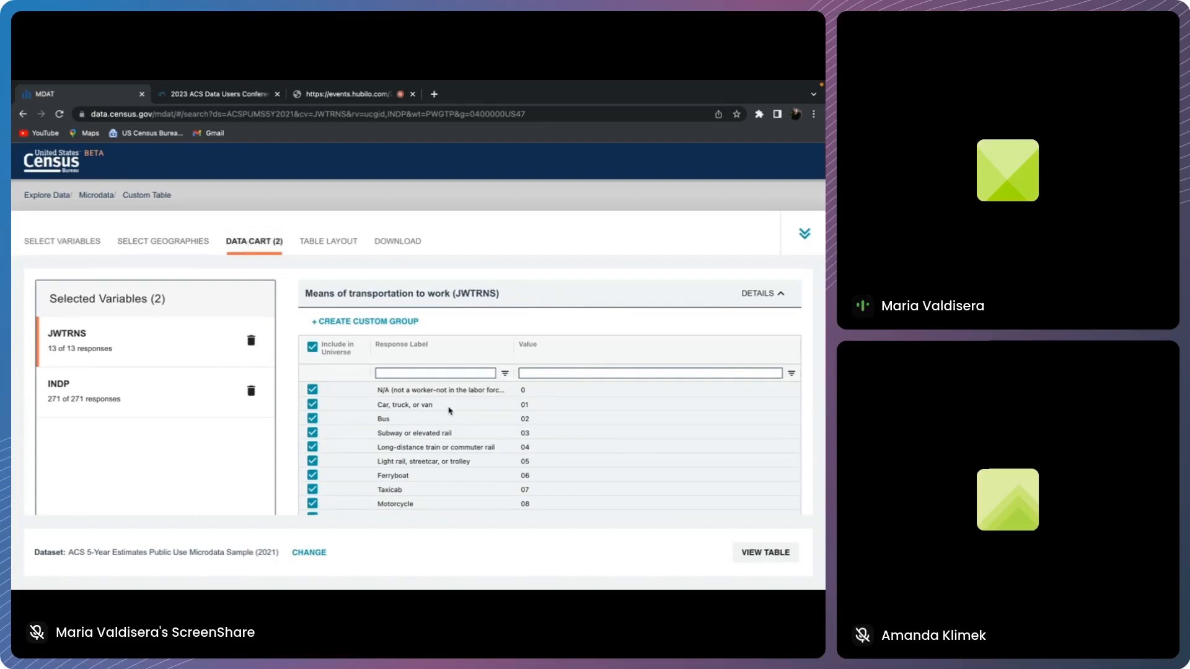
pyautogui.scroll(-2, 450, 410)
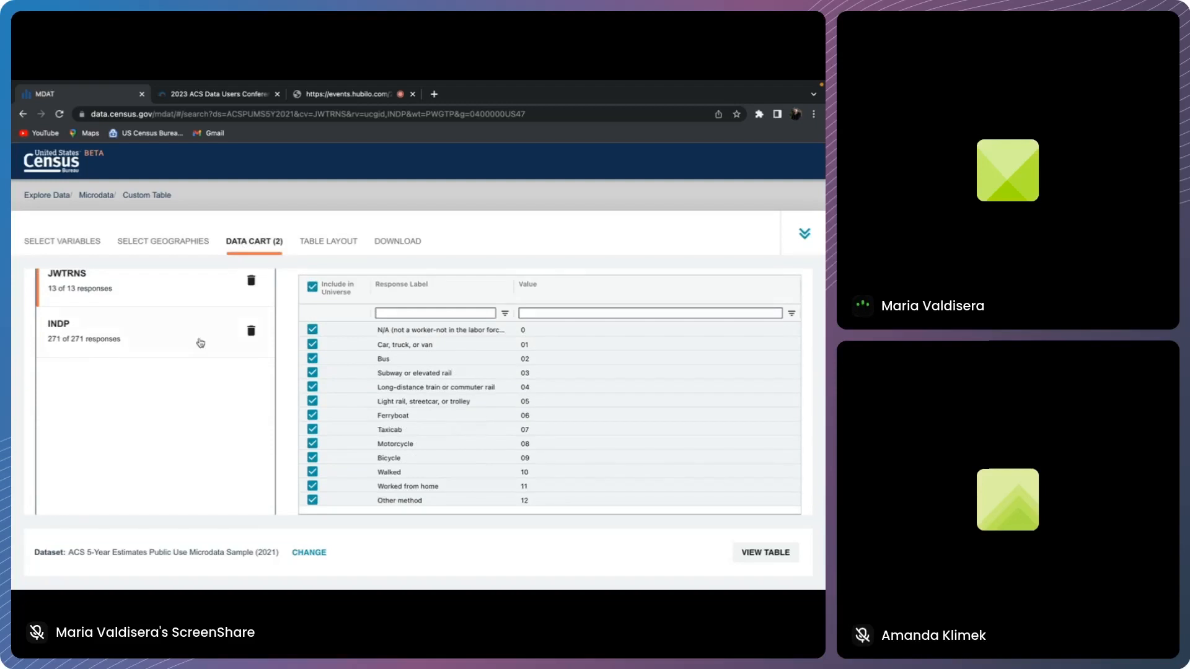
pyautogui.click(313, 417)
pyautogui.click(314, 432)
pyautogui.click(313, 443)
pyautogui.scroll(1, 372, 415)
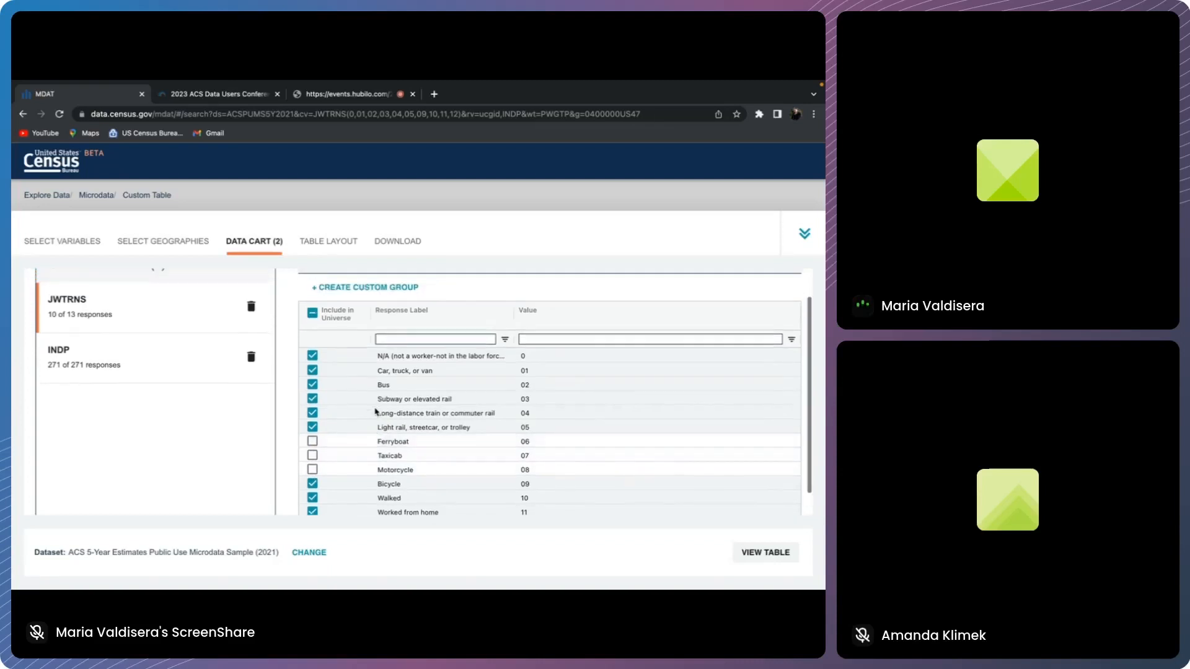
# - Exclude all responses of the industry recode variable INDP from the universe in the data cart
pyautogui.scroll(1, 376, 411)
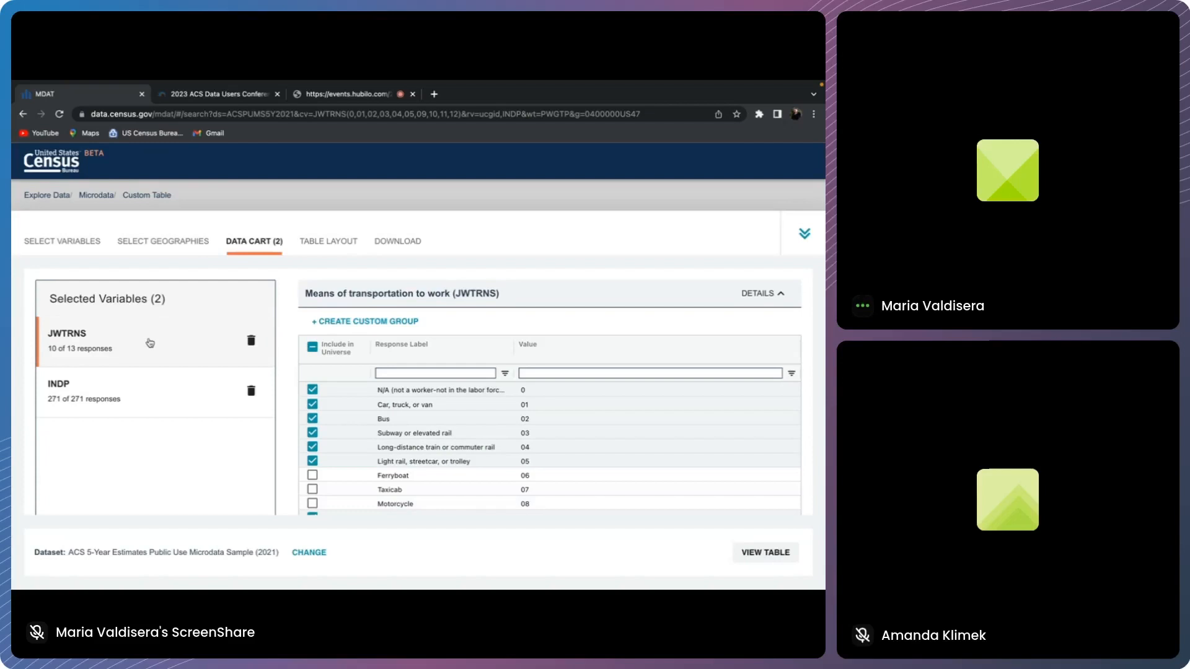
pyautogui.click(131, 397)
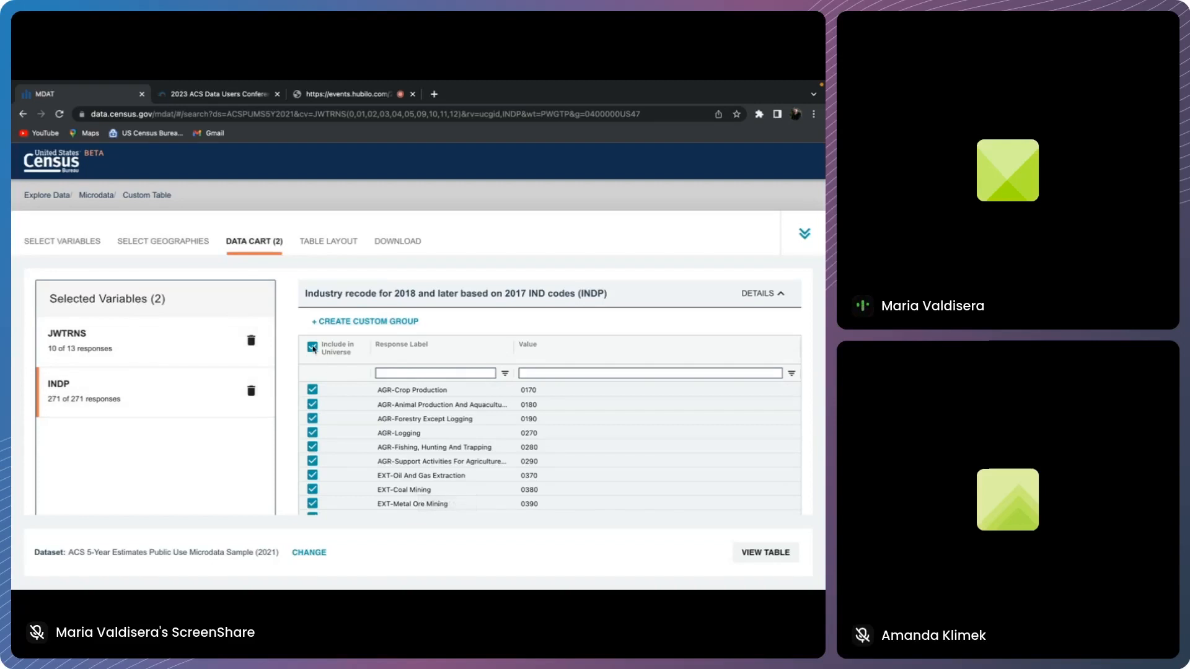
pyautogui.click(313, 347)
# - Include every PRF industry in the INDP universe, from Legal Services (7270) through Waste Management And Remediation Services (7790)
pyautogui.scroll(-15, 347, 416)
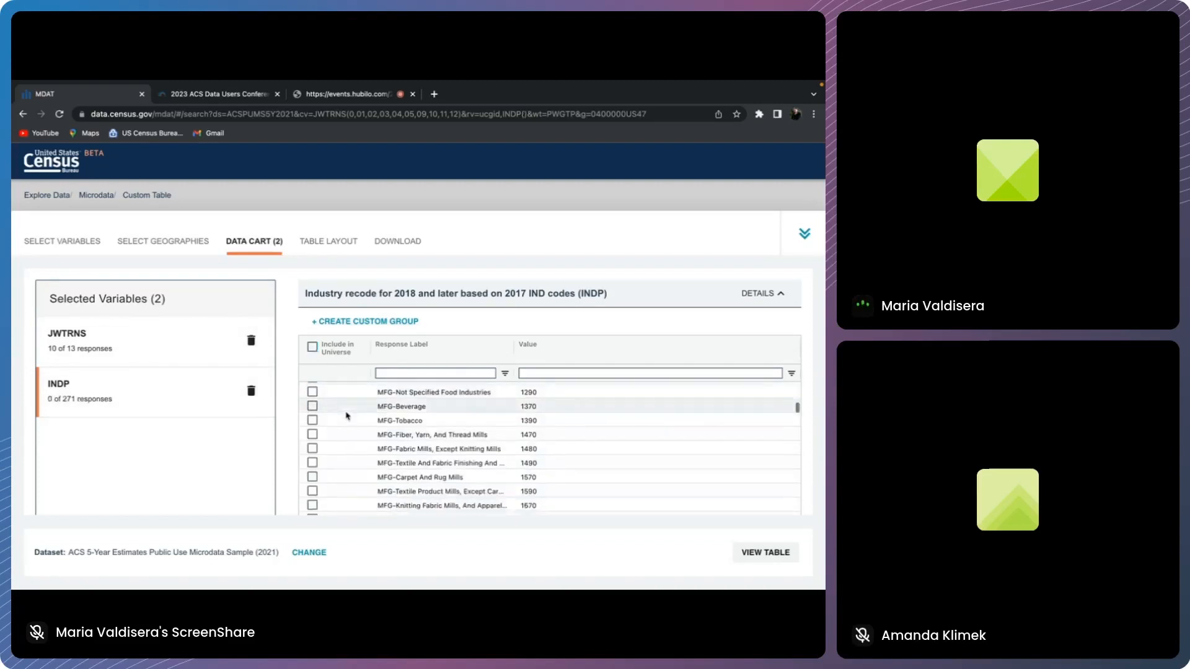
pyautogui.scroll(-15, 347, 416)
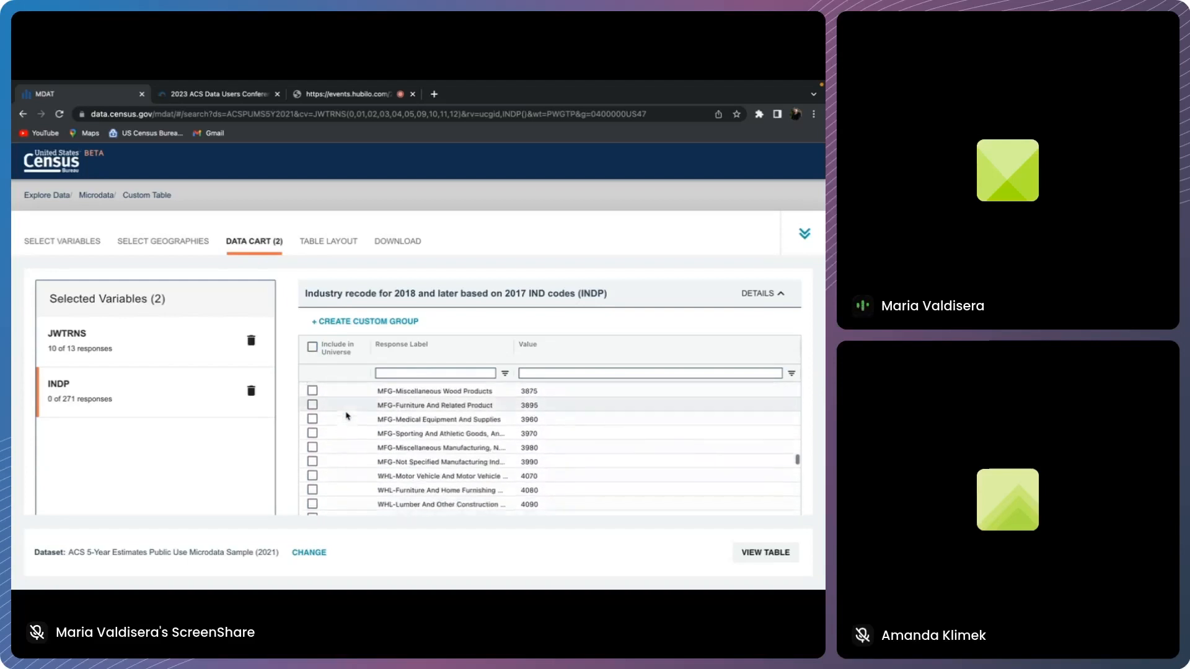
pyautogui.scroll(-5, 347, 416)
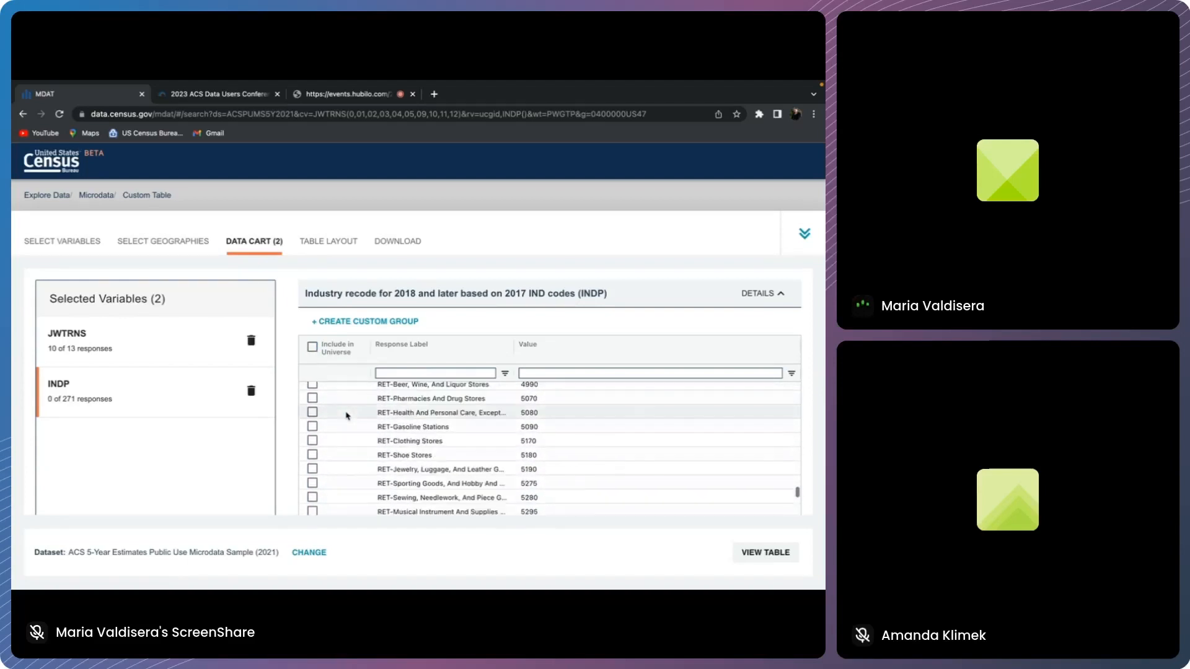
pyautogui.scroll(-15, 350, 442)
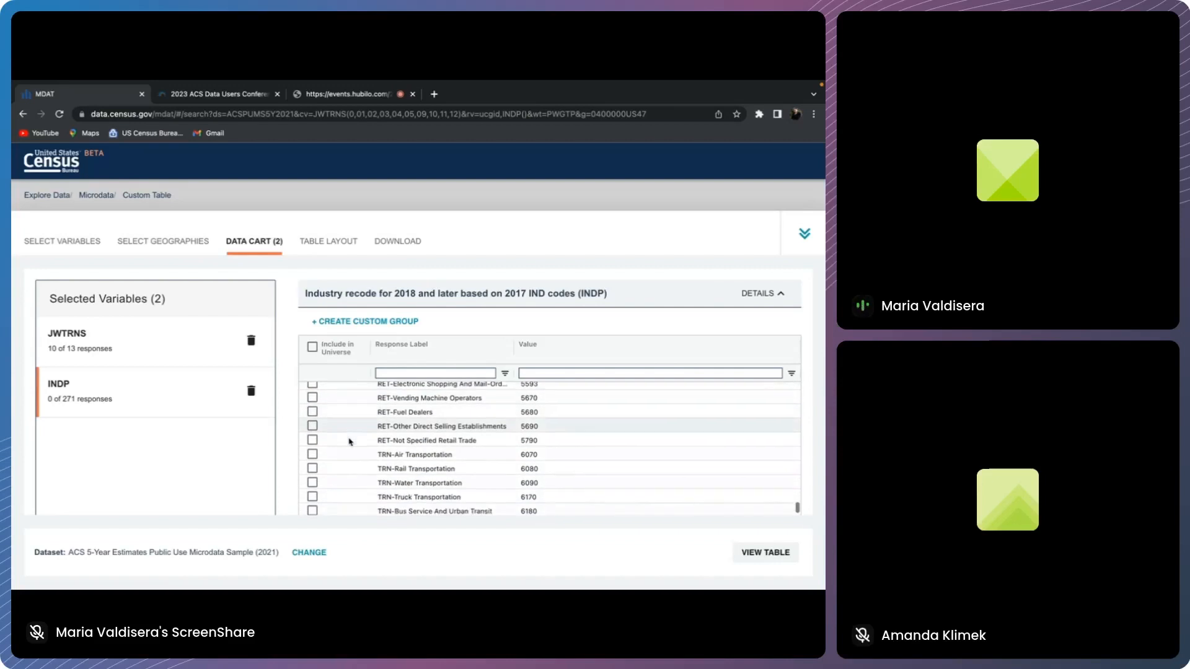
pyautogui.scroll(-3, 350, 442)
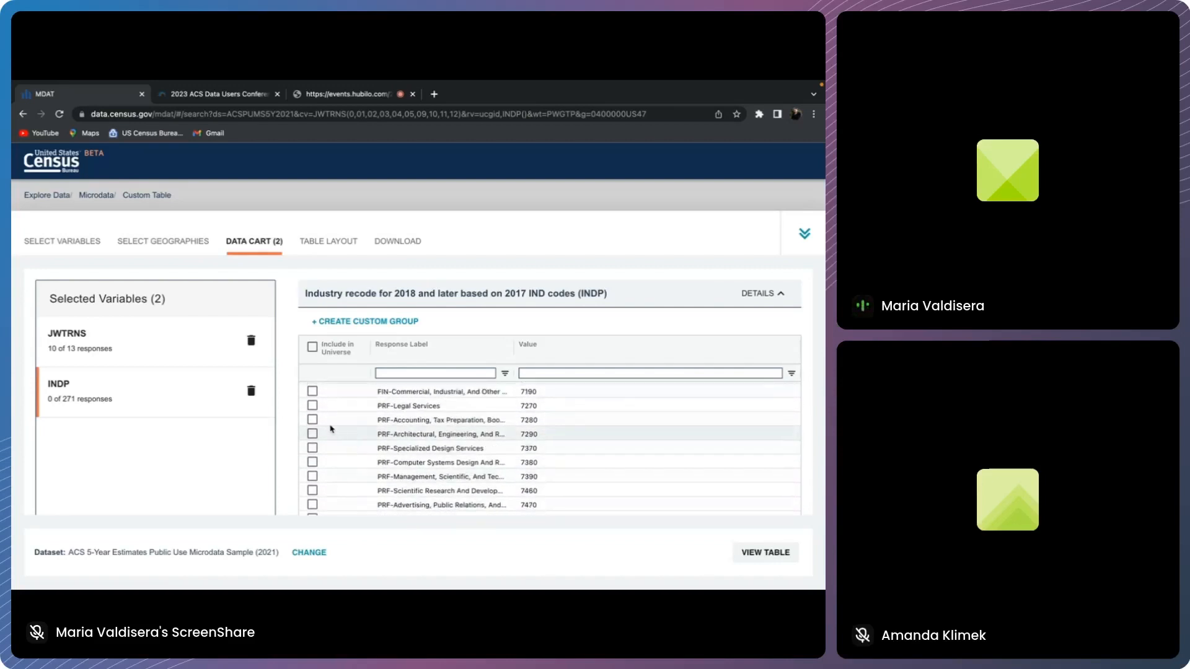
pyautogui.click(312, 406)
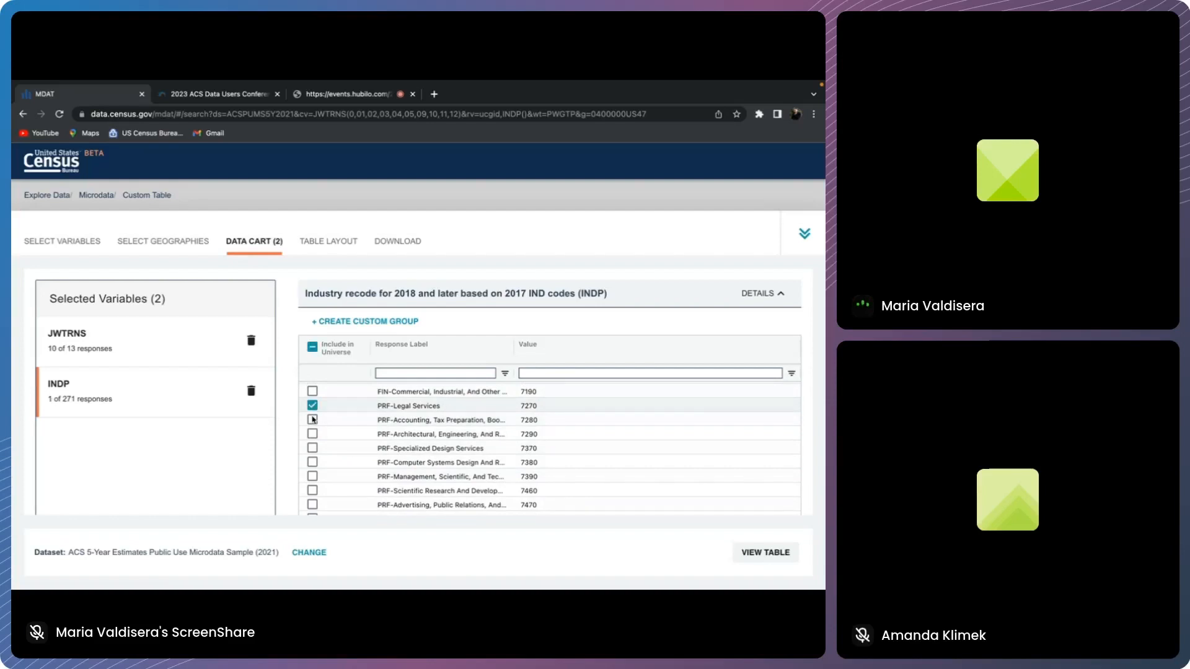
pyautogui.click(312, 420)
pyautogui.click(312, 433)
pyautogui.click(313, 447)
pyautogui.scroll(-1, 313, 446)
pyautogui.click(313, 430)
pyautogui.click(312, 445)
pyautogui.click(312, 459)
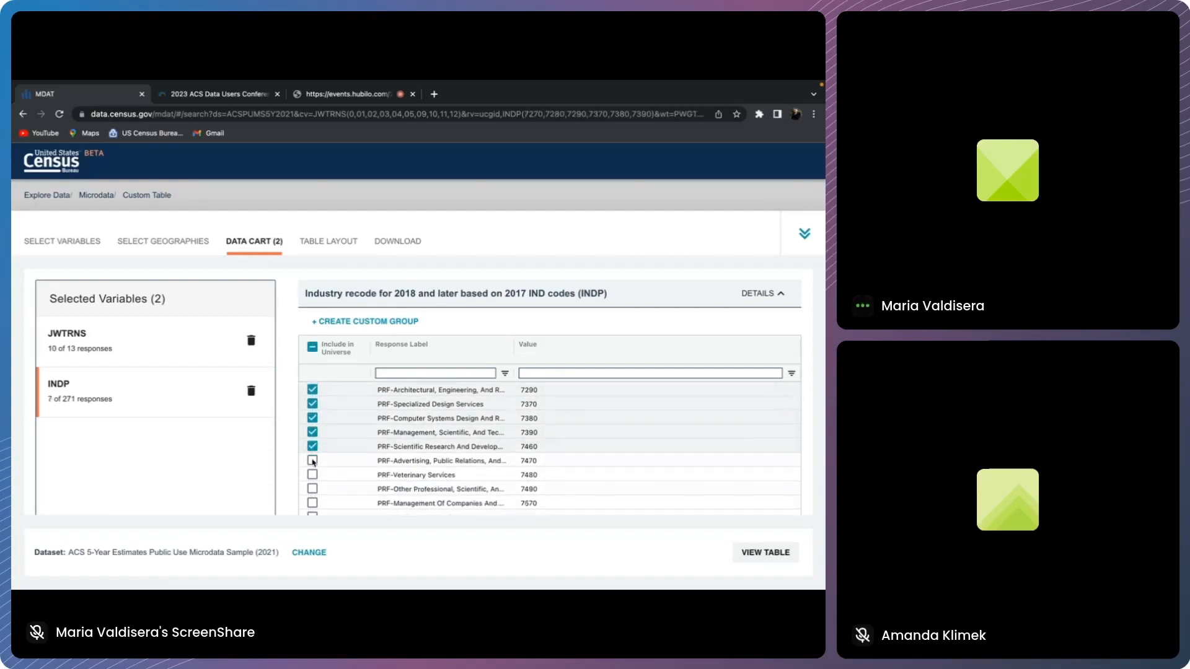
pyautogui.scroll(-1, 313, 460)
pyautogui.click(312, 452)
pyautogui.click(312, 466)
pyautogui.scroll(-1, 312, 465)
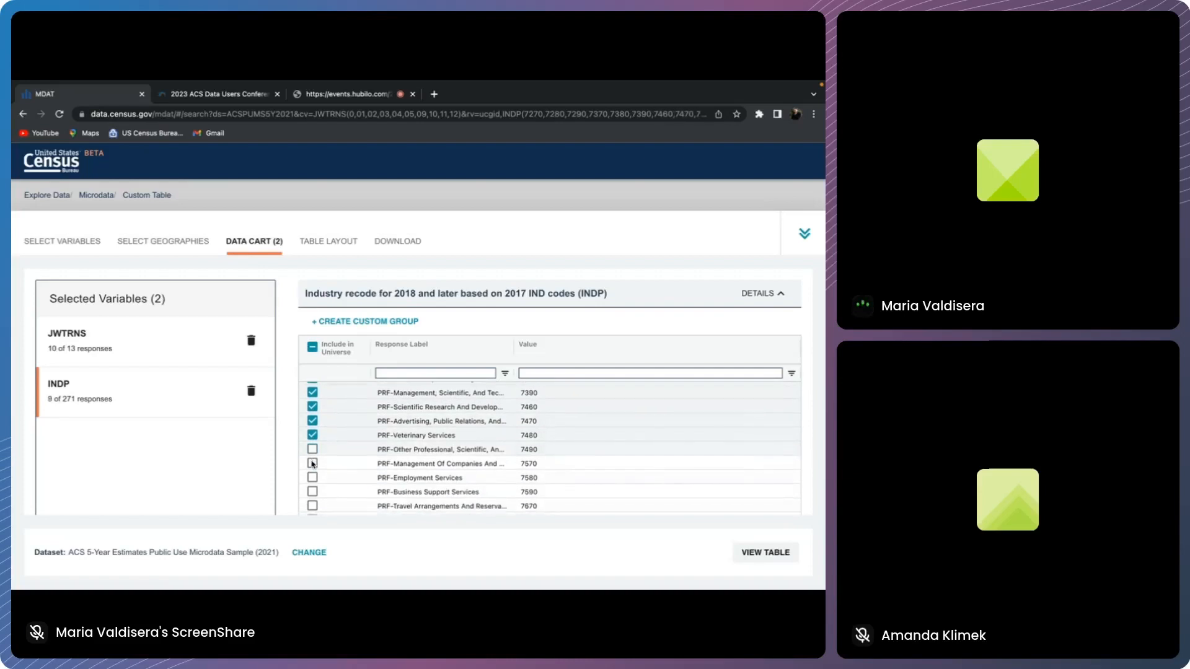
pyautogui.click(312, 449)
pyautogui.click(312, 463)
pyautogui.click(312, 477)
pyautogui.click(313, 491)
pyautogui.scroll(-2, 313, 492)
pyautogui.click(313, 445)
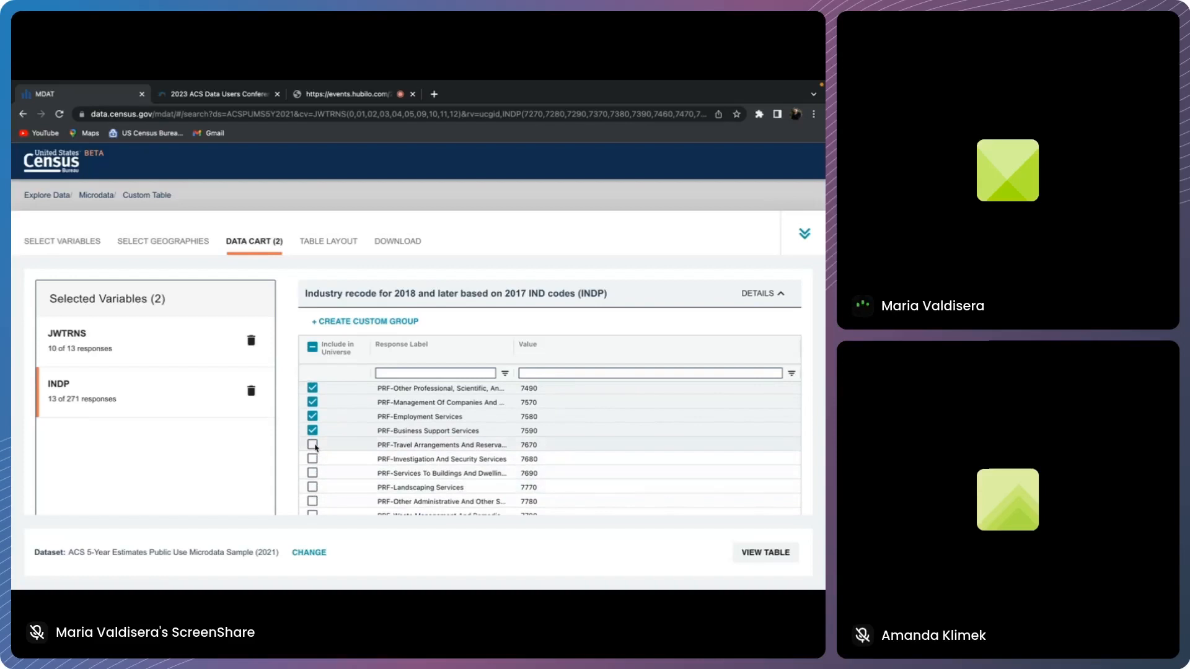
pyautogui.click(313, 459)
pyautogui.click(312, 473)
pyautogui.scroll(-1, 313, 471)
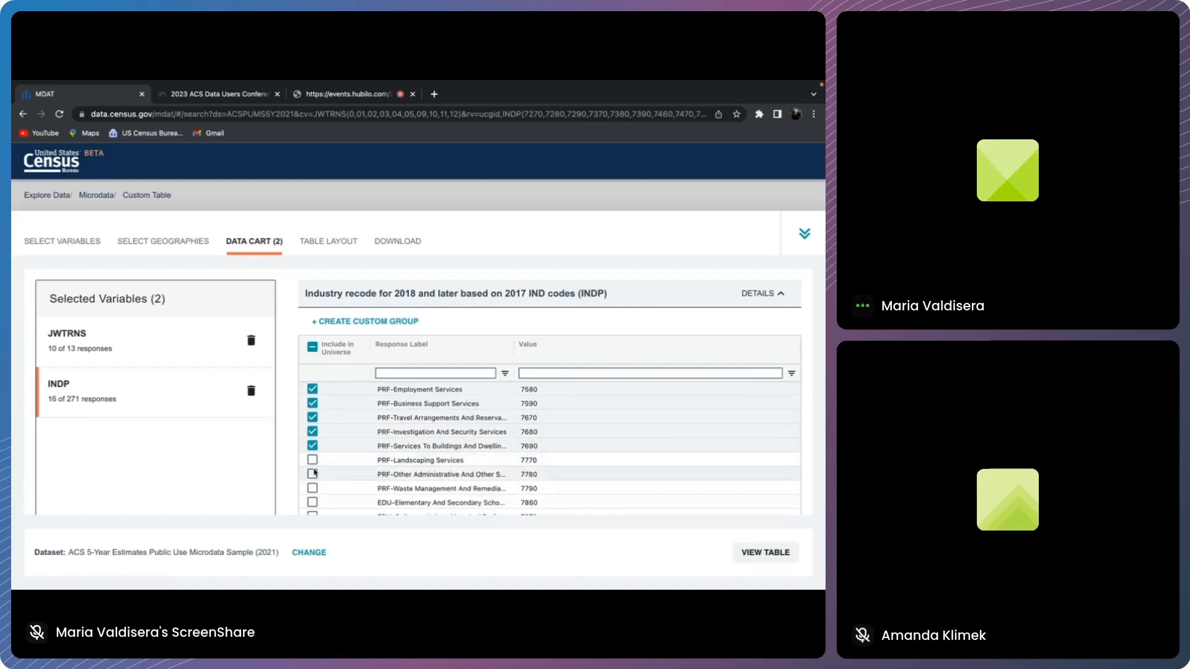
pyautogui.click(313, 460)
pyautogui.click(313, 474)
pyautogui.click(312, 488)
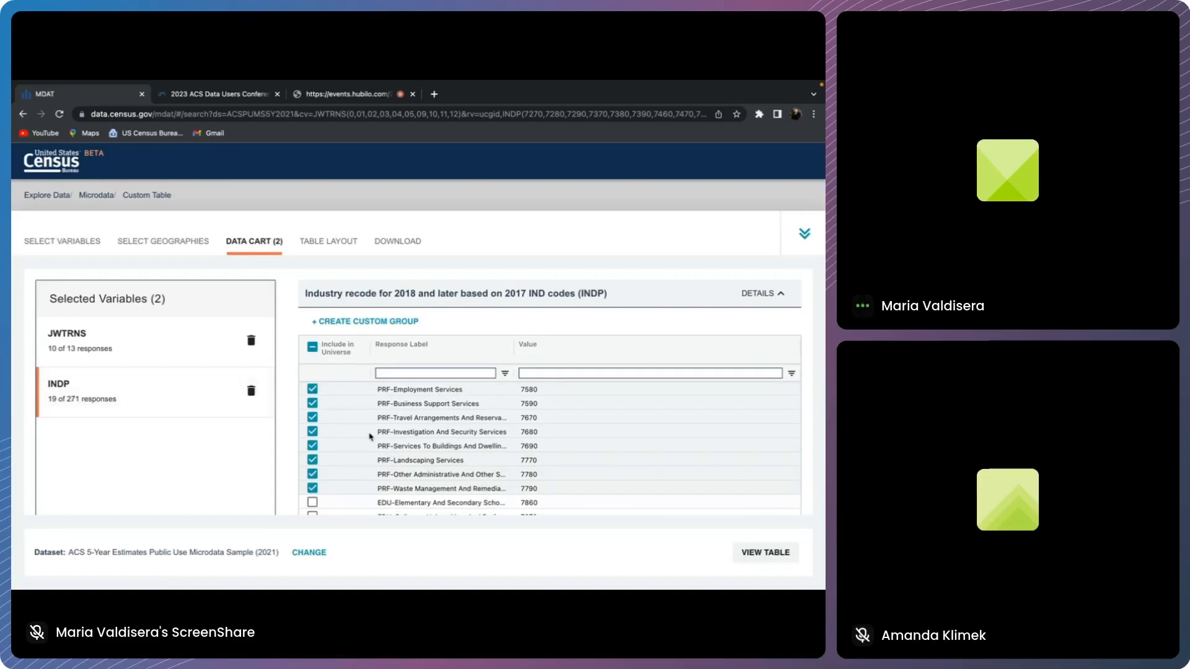
pyautogui.scroll(15, 370, 436)
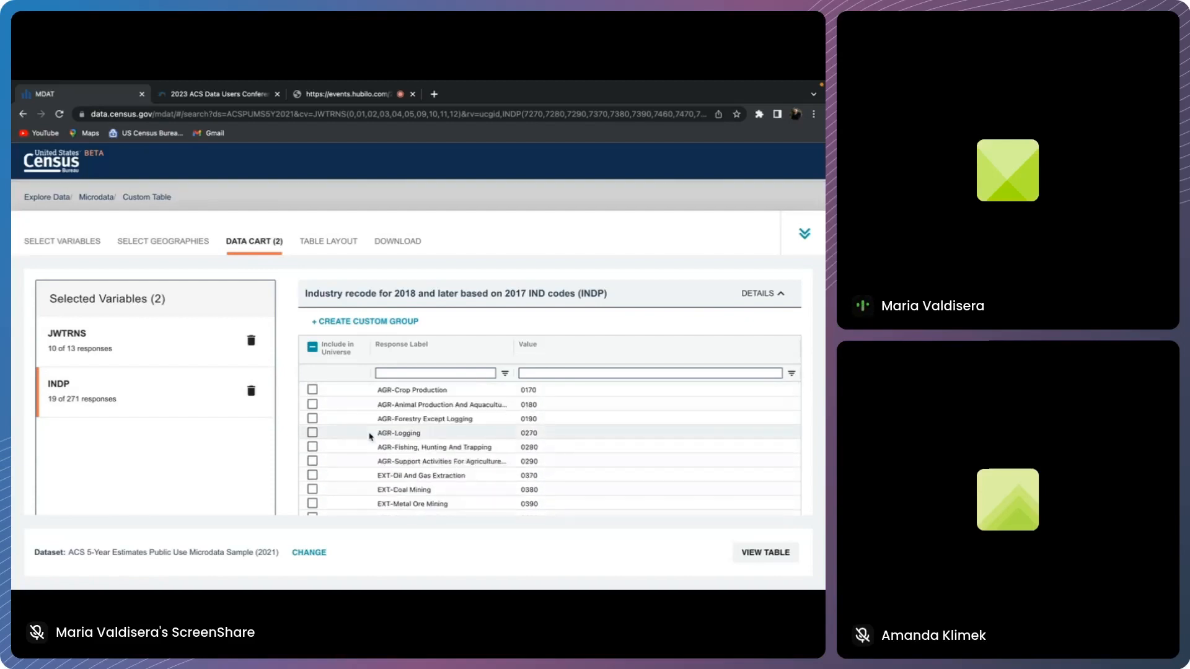
# - In the table layout, move Selected Geographies from the rows to the columns, placing it above JWTRNS
pyautogui.click(324, 245)
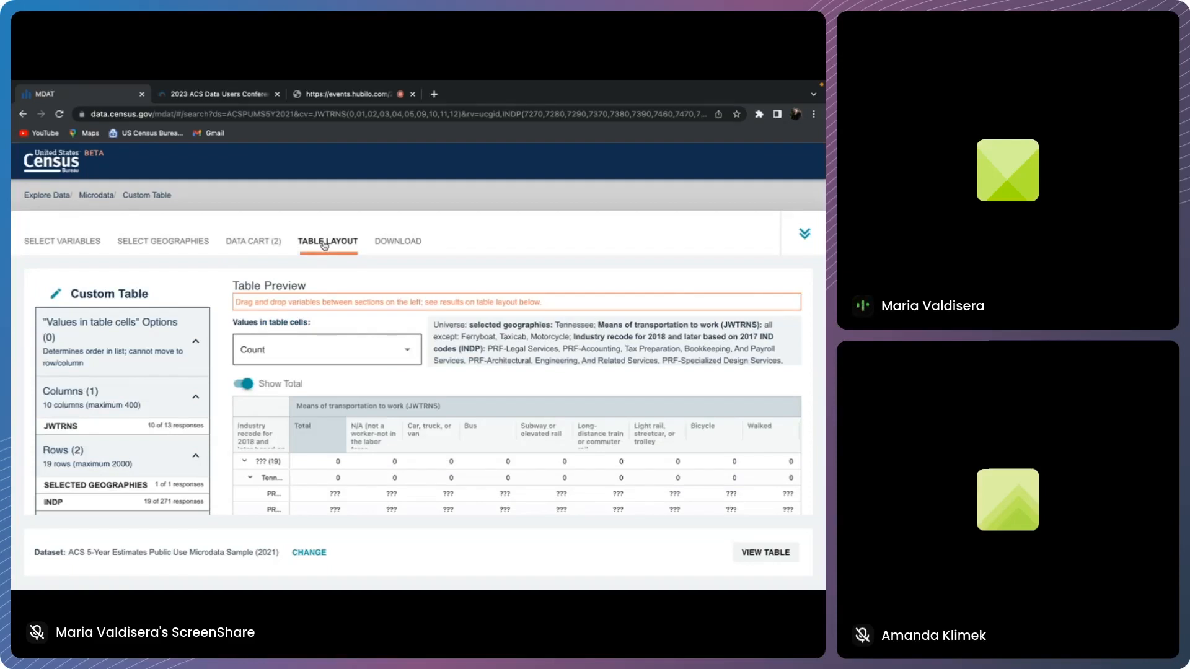
pyautogui.scroll(-1, 137, 414)
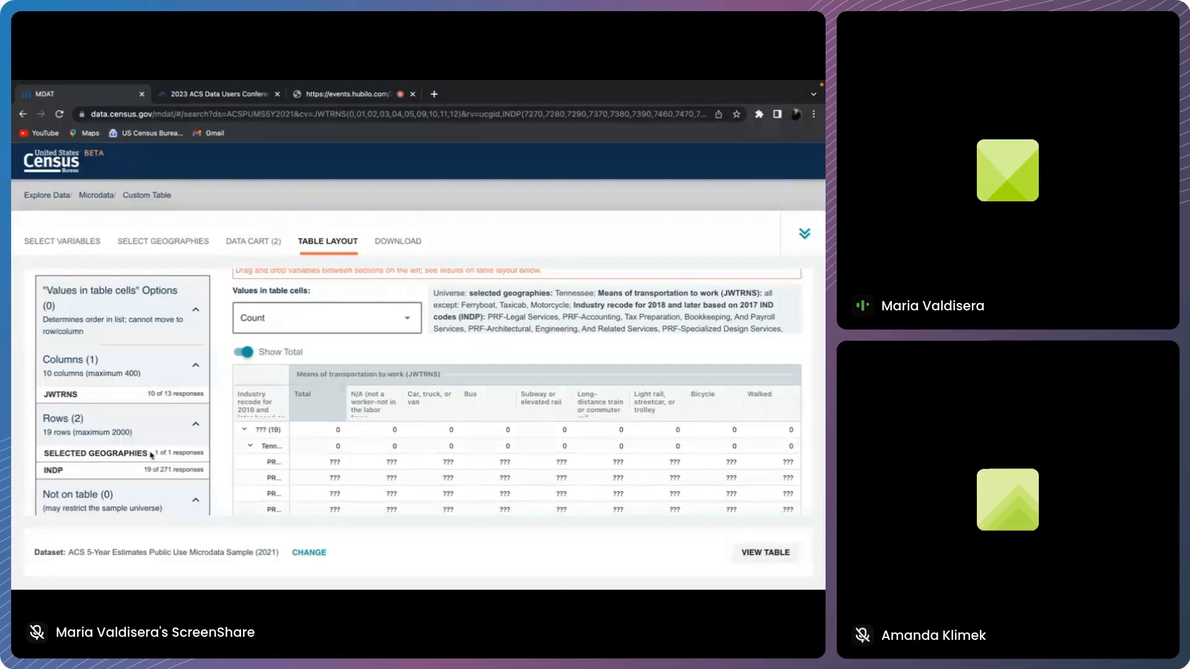
pyautogui.moveTo(141, 454); pyautogui.dragTo(150, 381)
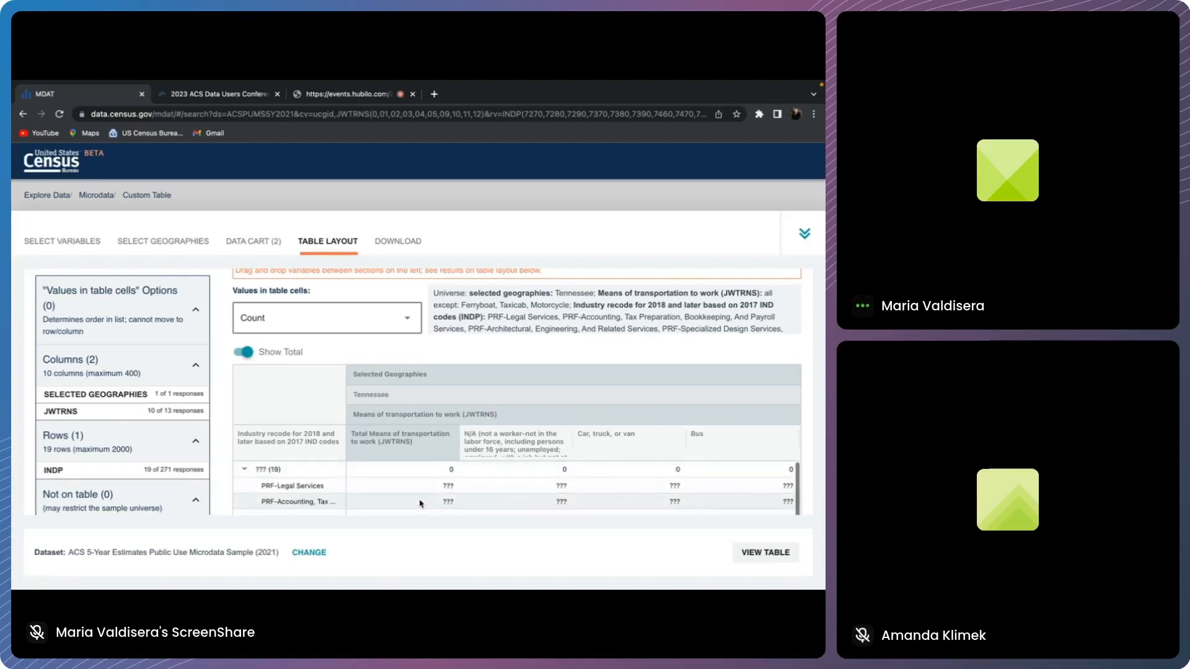
# - Check the layout preview, generate the custom table and review its counts by industry and means of transportation
pyautogui.scroll(-3, 501, 400)
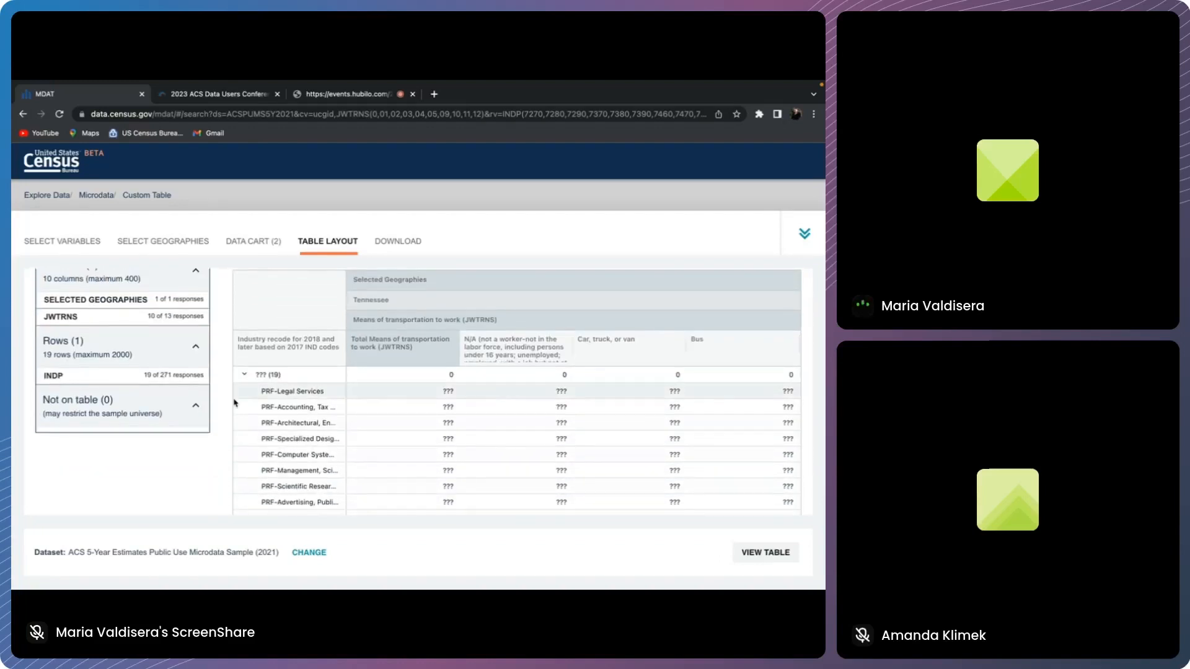
pyautogui.scroll(1, 284, 420)
pyautogui.scroll(-1, 287, 417)
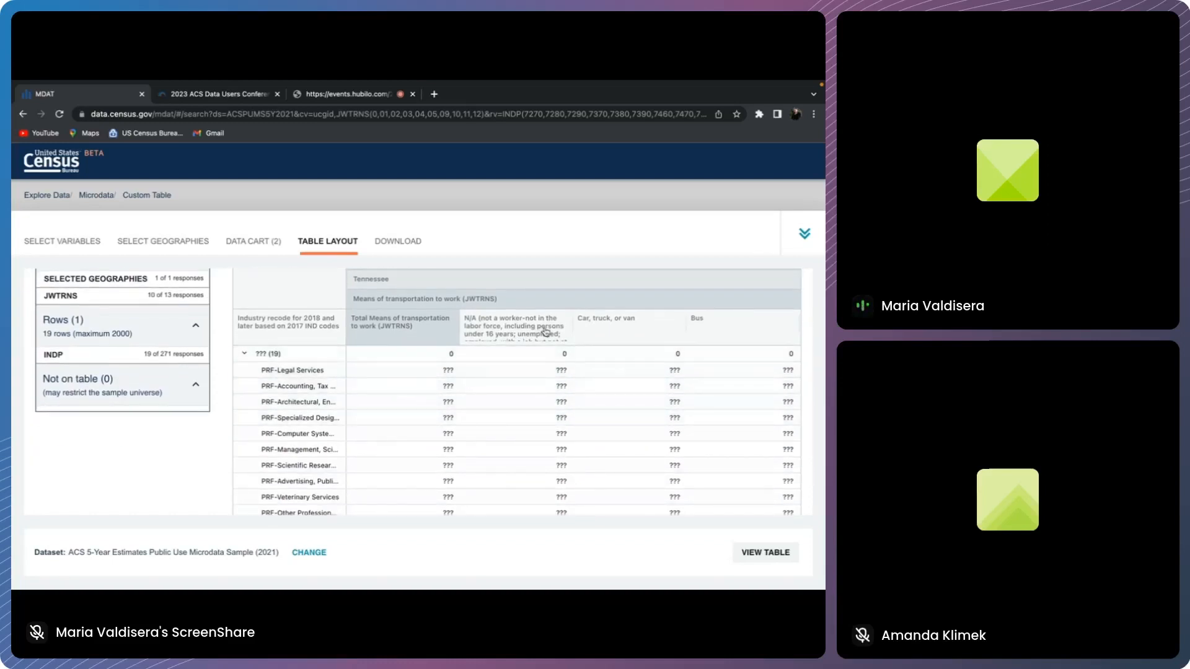
pyautogui.hscroll(5, 507, 453)
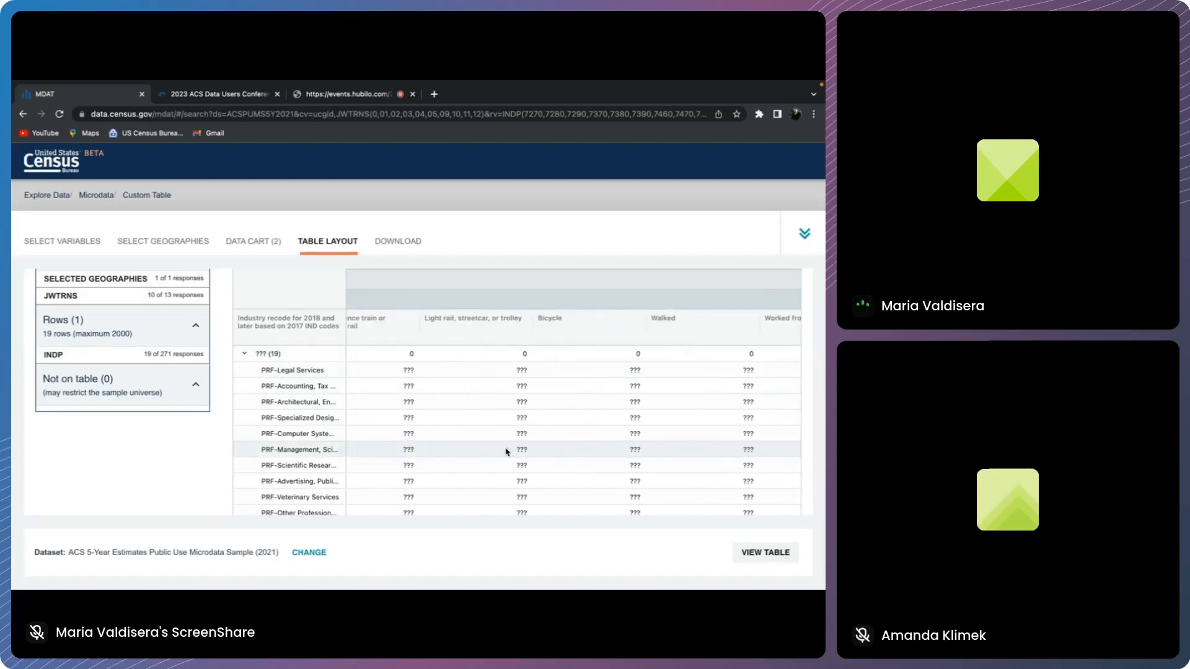
pyautogui.hscroll(-5, 506, 452)
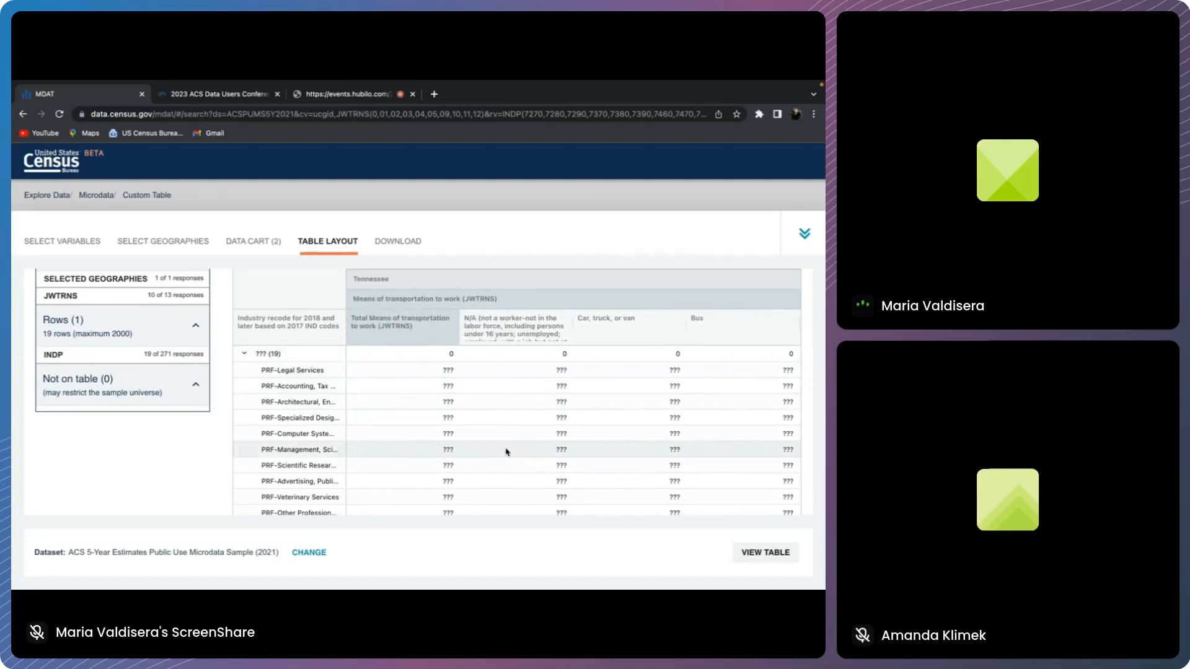
pyautogui.scroll(2, 507, 453)
pyautogui.click(768, 552)
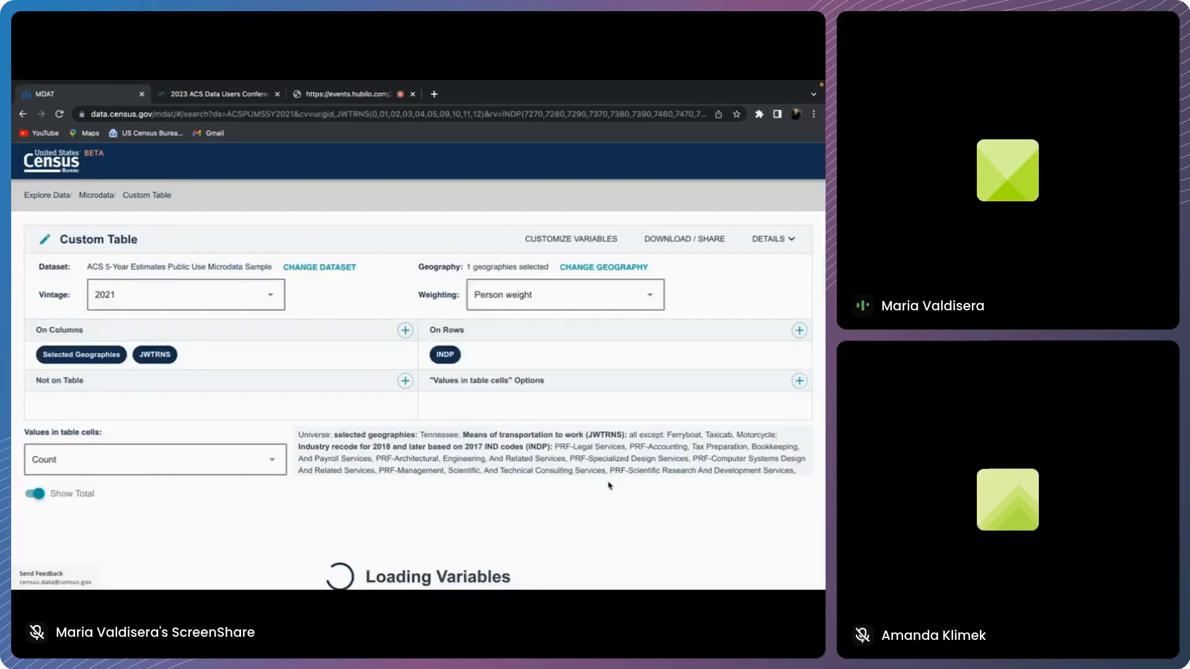
pyautogui.scroll(-1, 607, 485)
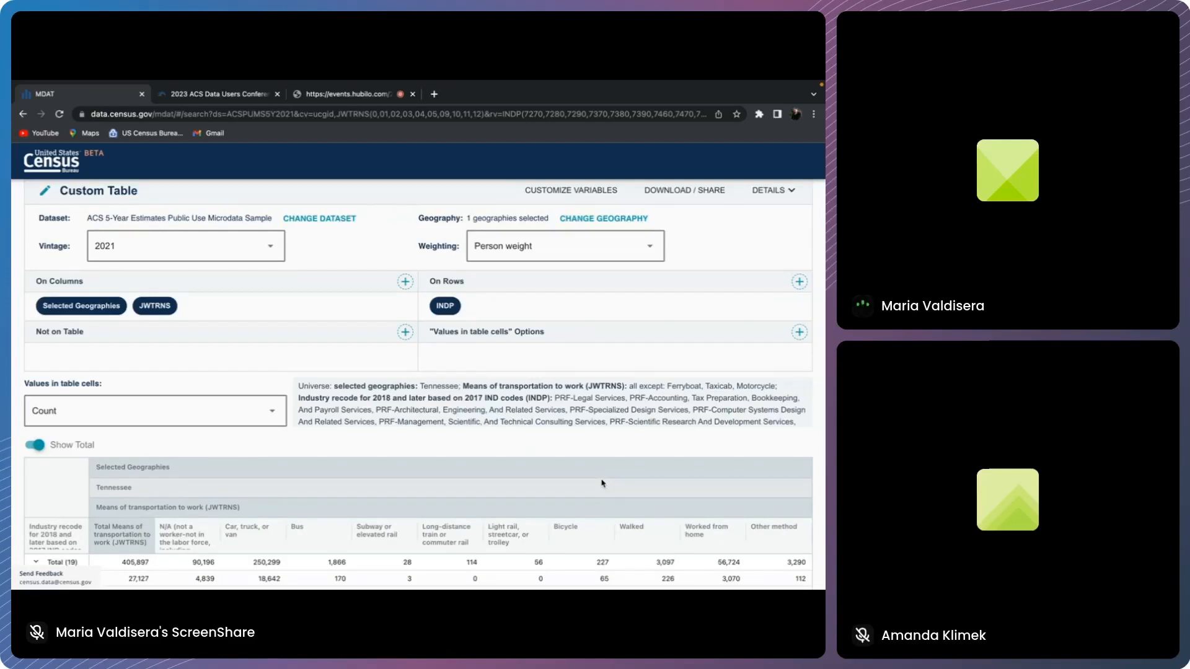
pyautogui.scroll(-4, 489, 368)
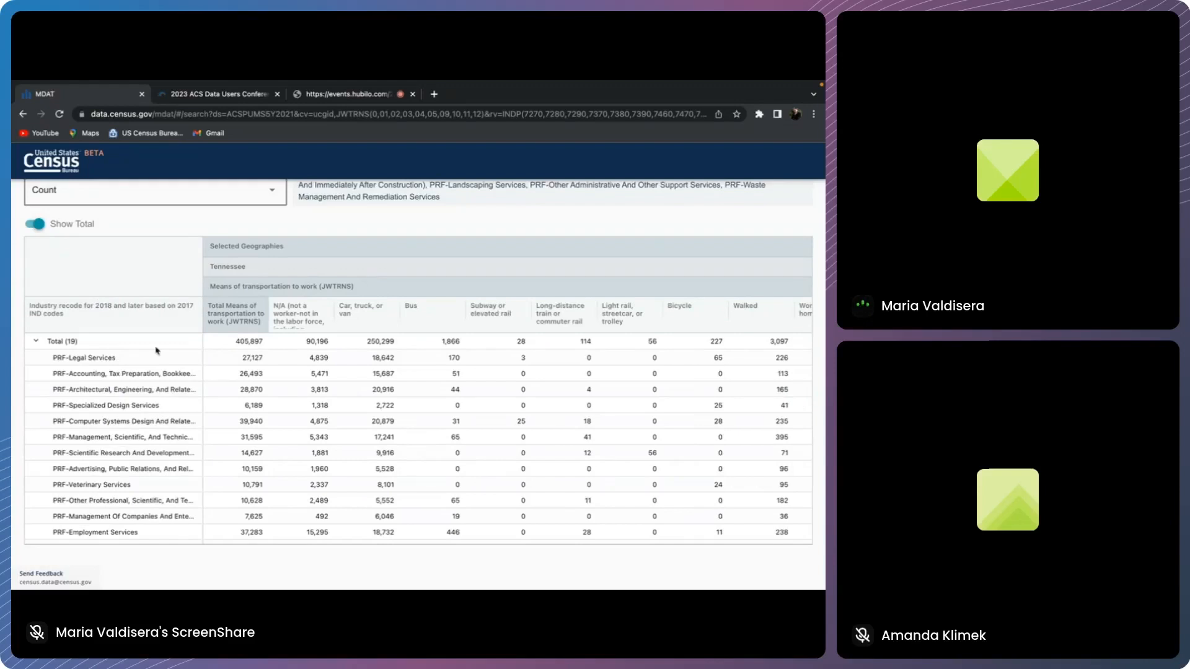
pyautogui.scroll(5, 215, 434)
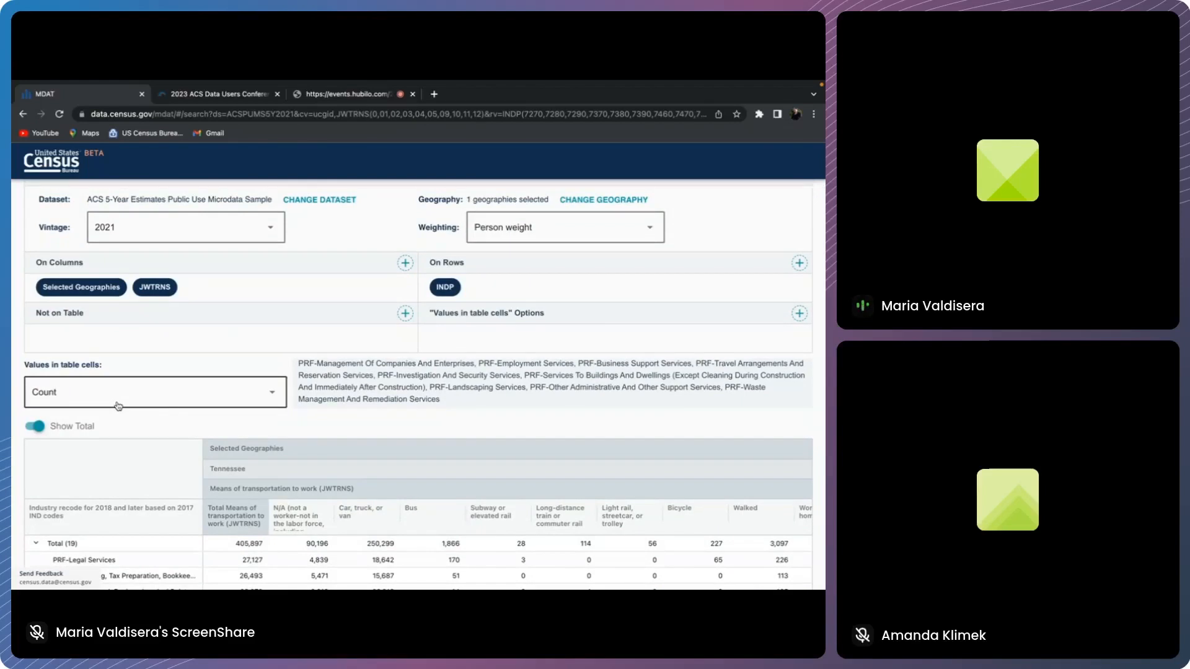
pyautogui.scroll(1, 119, 406)
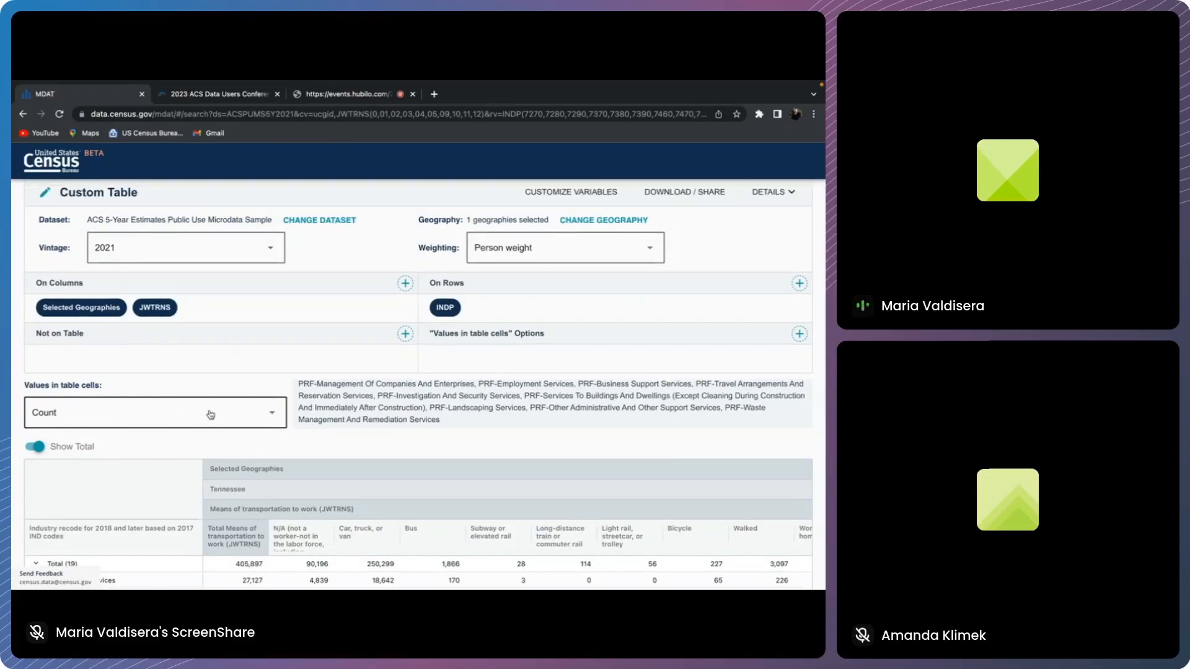
pyautogui.scroll(1, 210, 414)
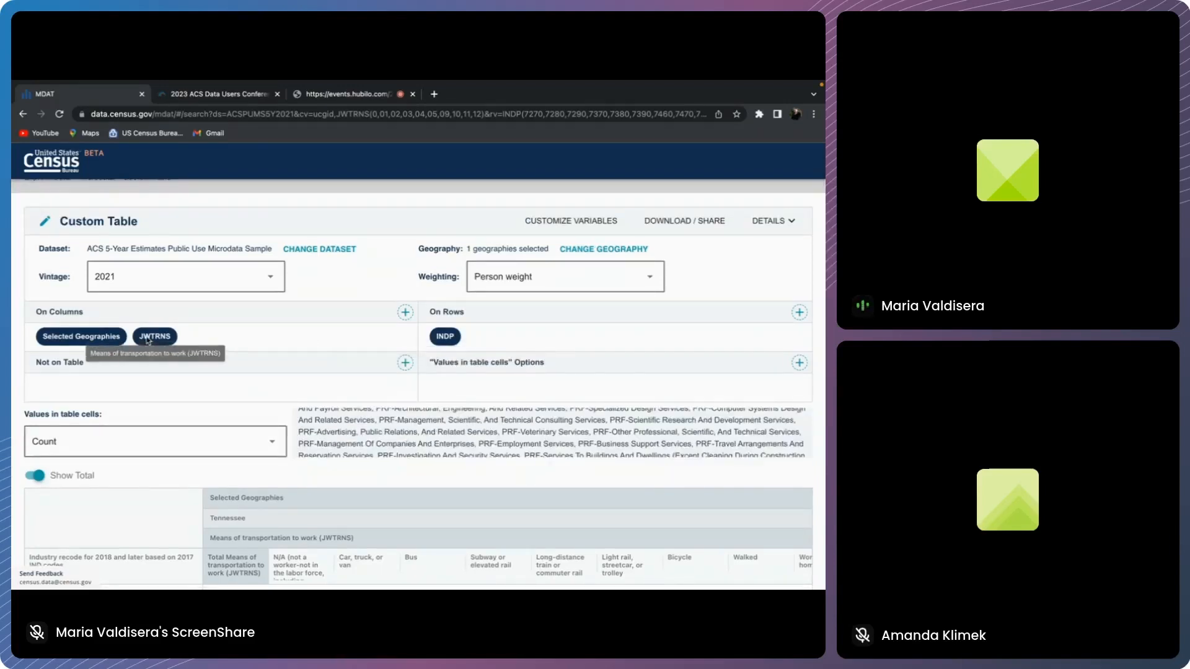
pyautogui.scroll(1, 467, 355)
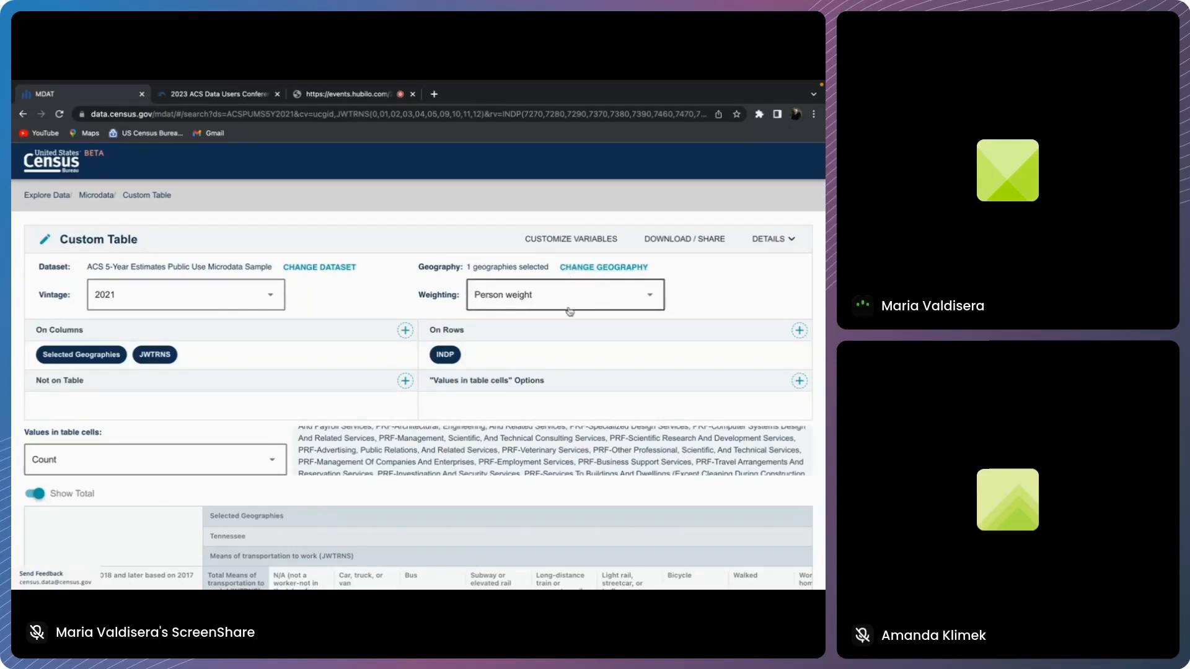
# - Open the table's download and sharing options and review the file formats, bookmark link and API queries
pyautogui.click(685, 239)
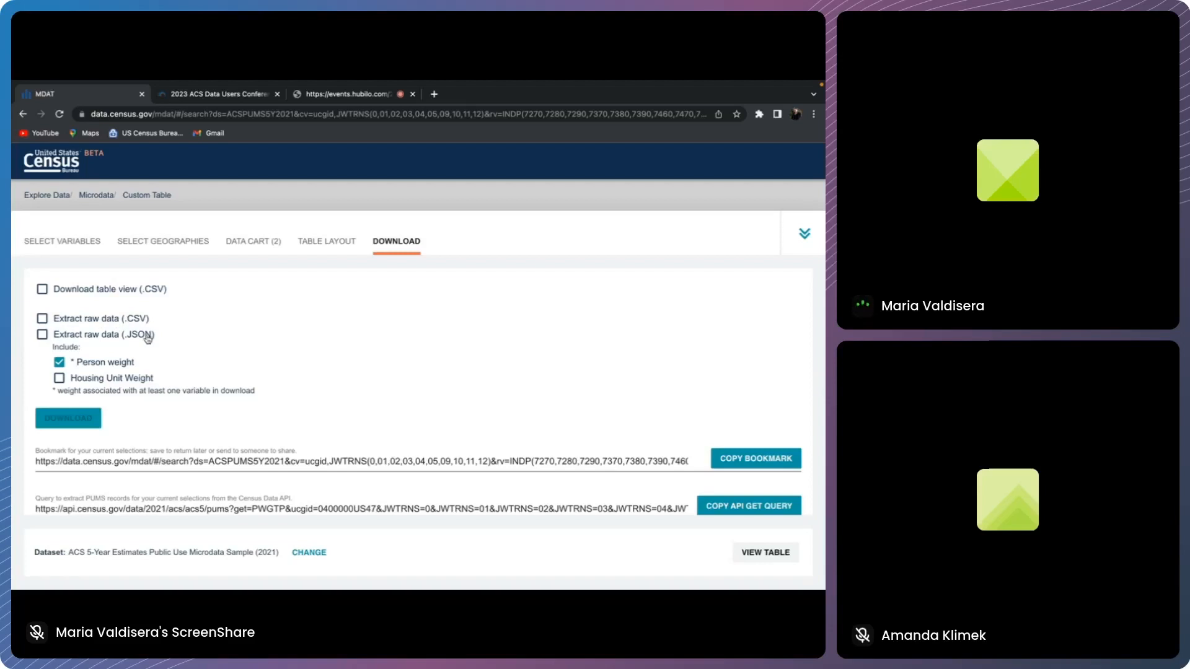
pyautogui.scroll(-2, 250, 389)
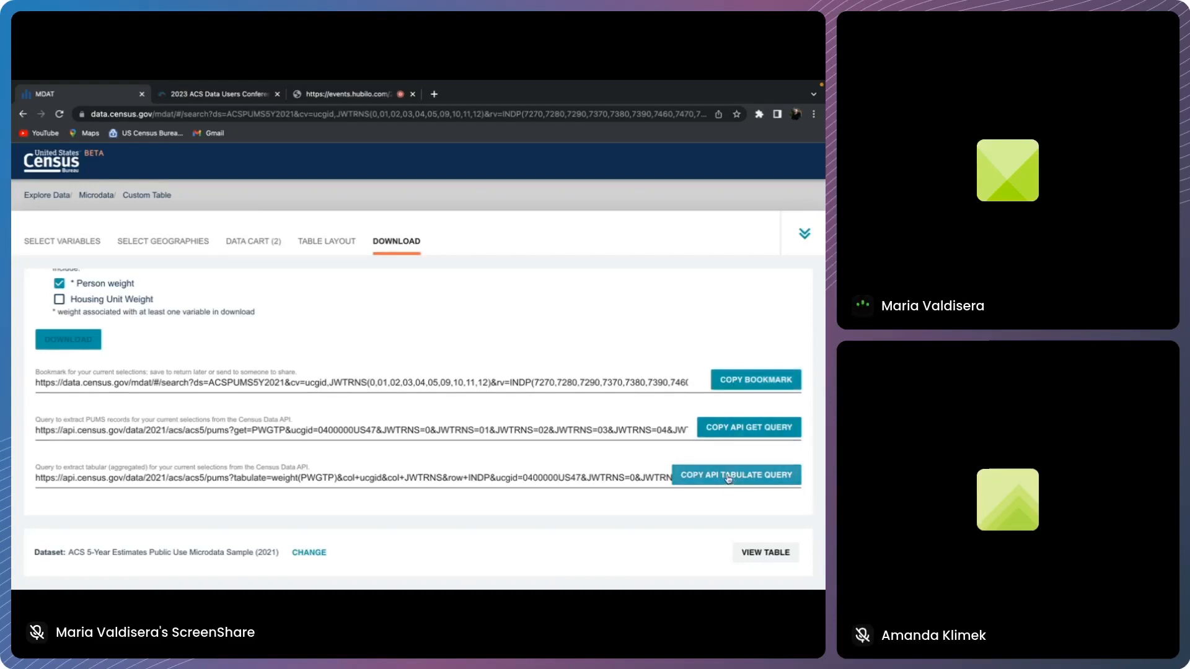
pyautogui.scroll(2, 490, 354)
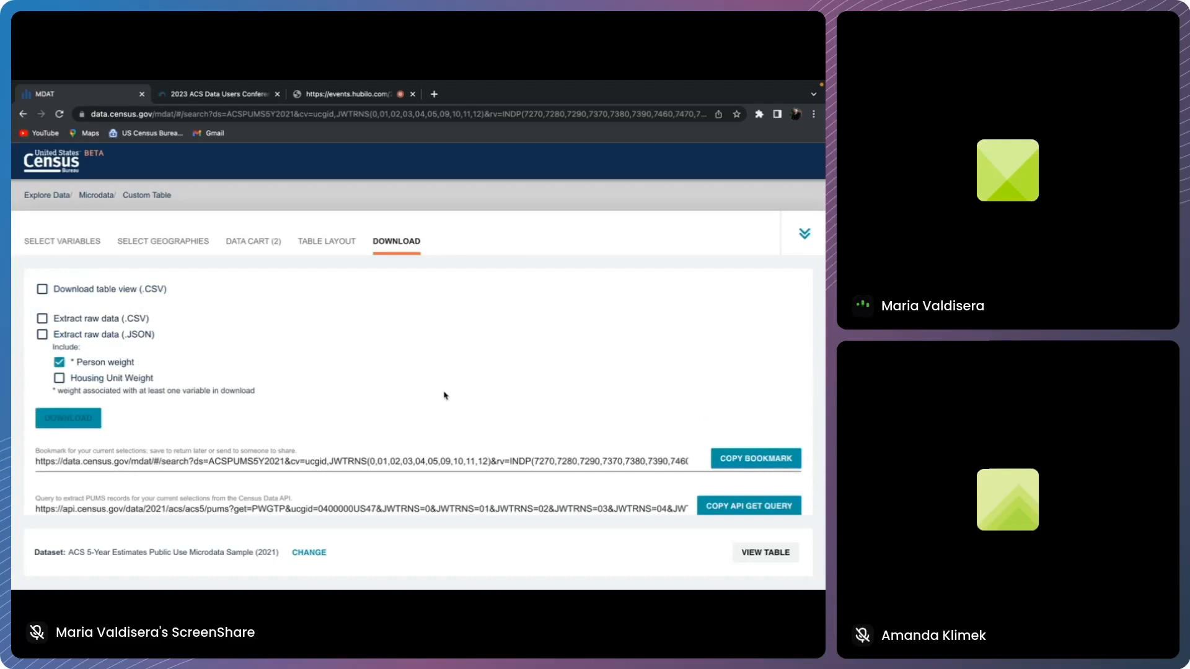
# - Leave the browser's full-screen view, switch to the PowerPoint slide show and advance to the Table S2701 health insurance slide
pyautogui.moveTo(50, 86)
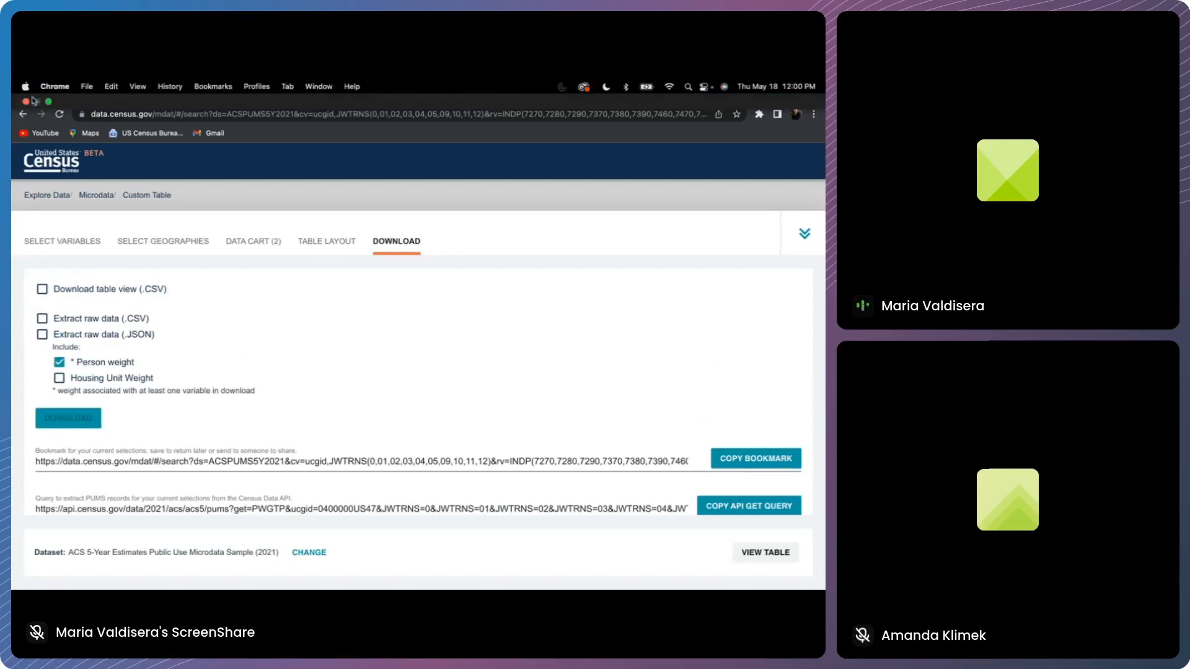
pyautogui.click(49, 106)
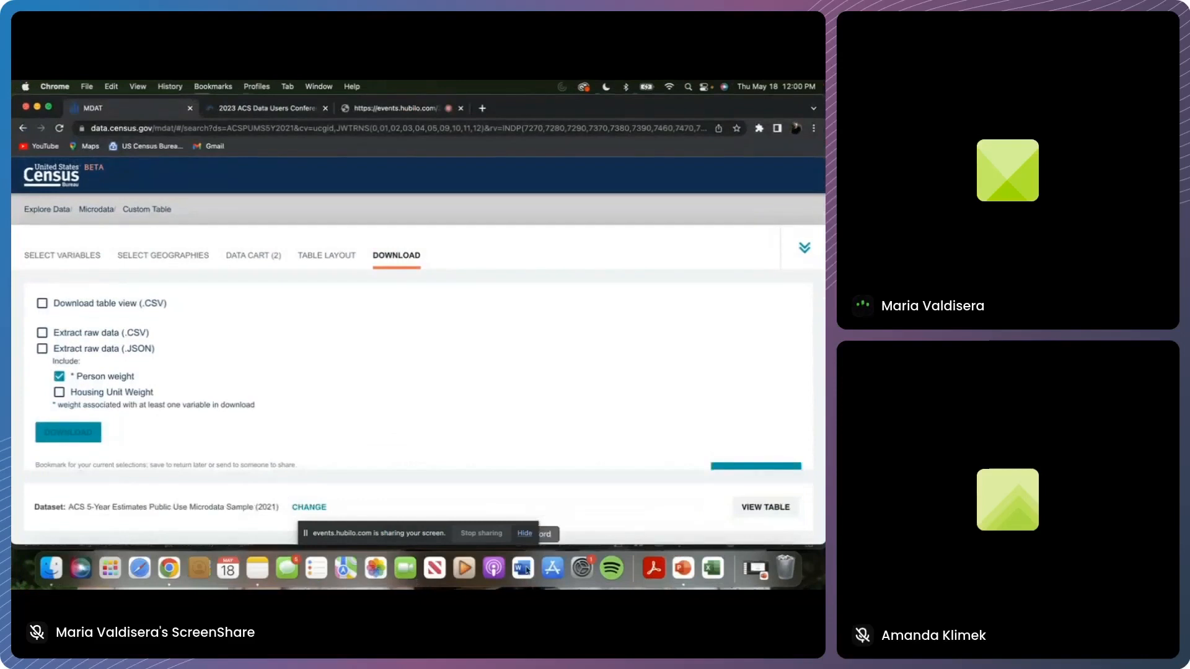
pyautogui.click(685, 569)
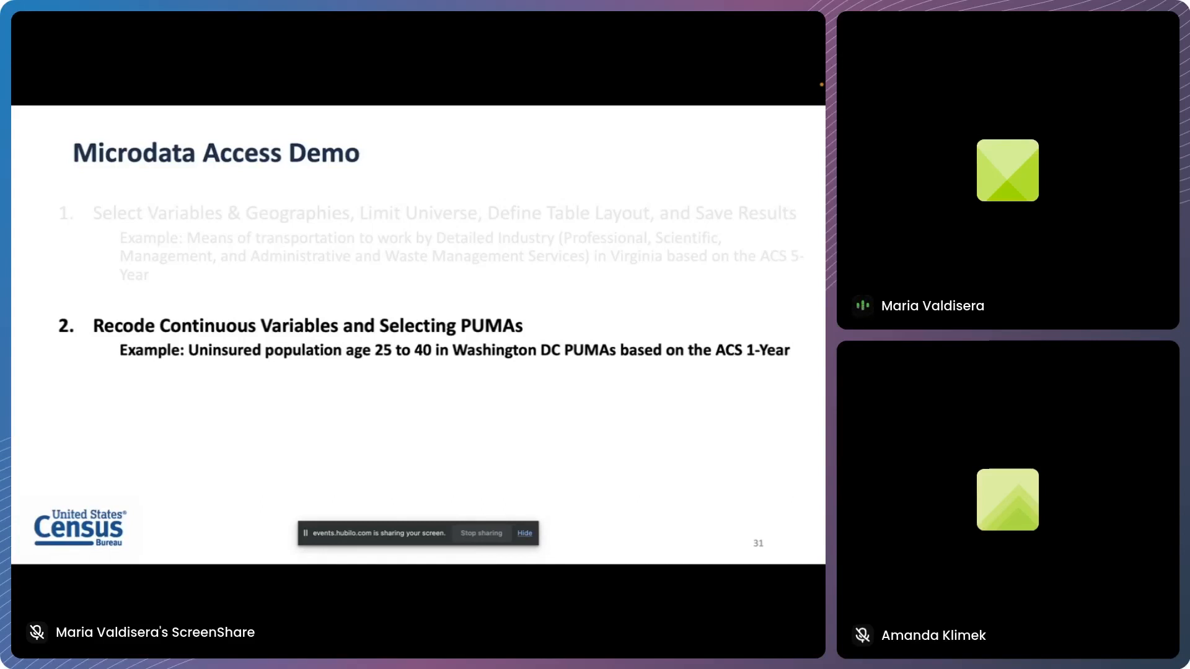
pyautogui.click(674, 408)
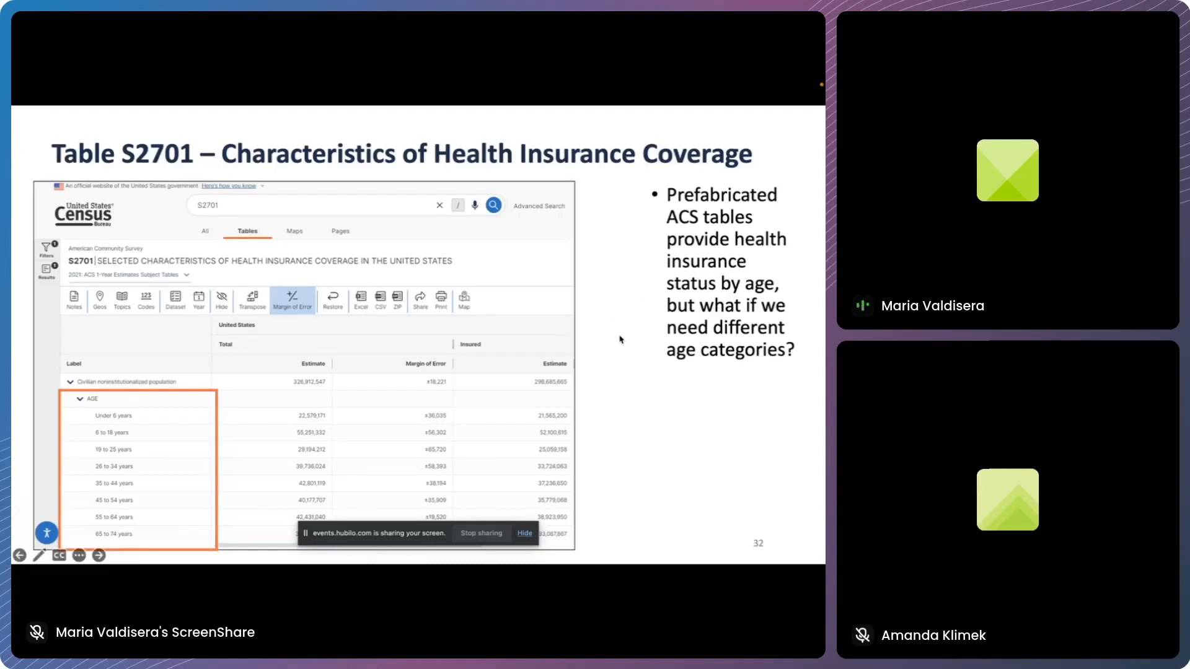
# - End the slide show and switch to Chrome, showing the Census microdata tool in full screen
pyautogui.press('Escape')
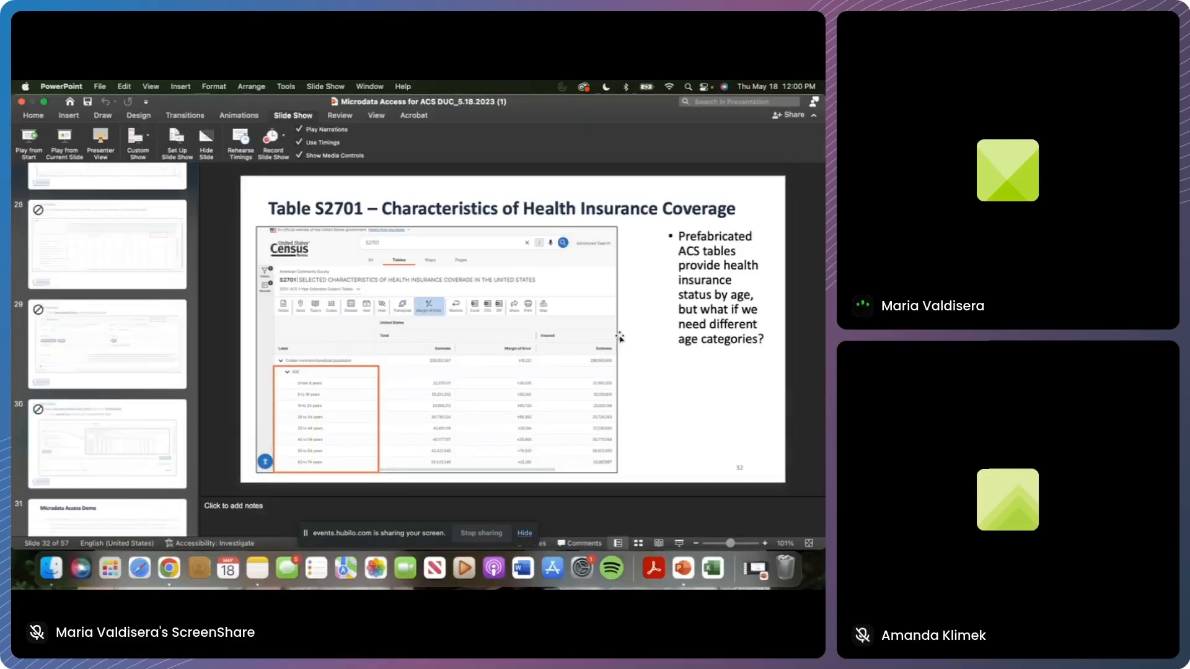
pyautogui.click(168, 568)
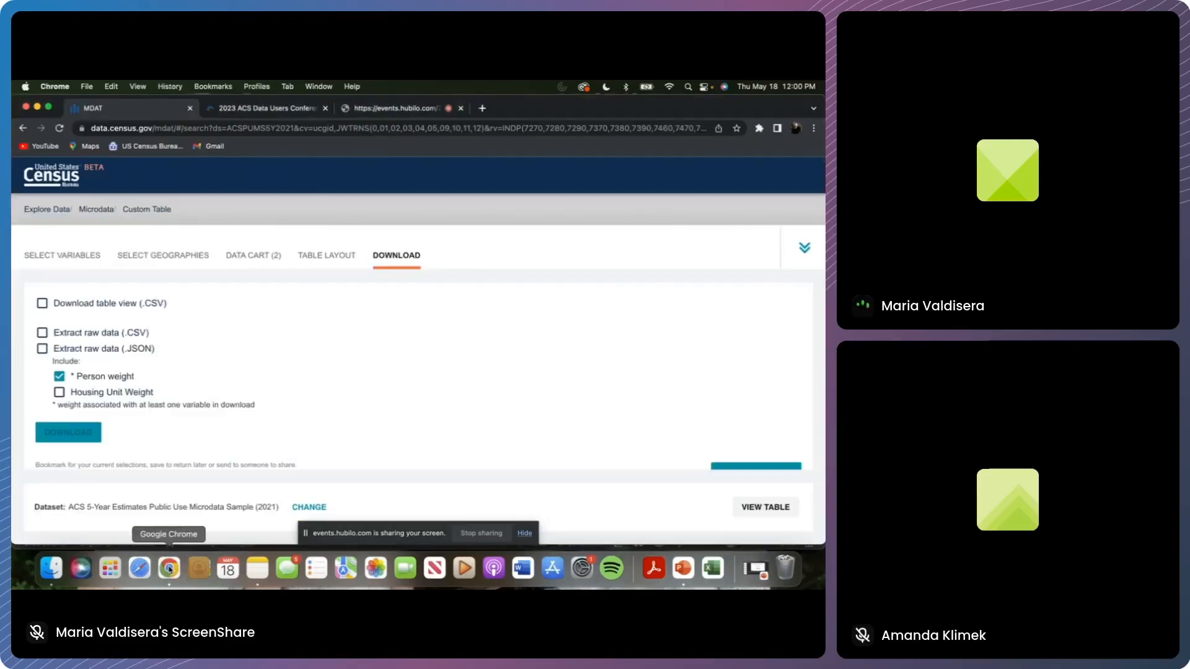
pyautogui.click(48, 107)
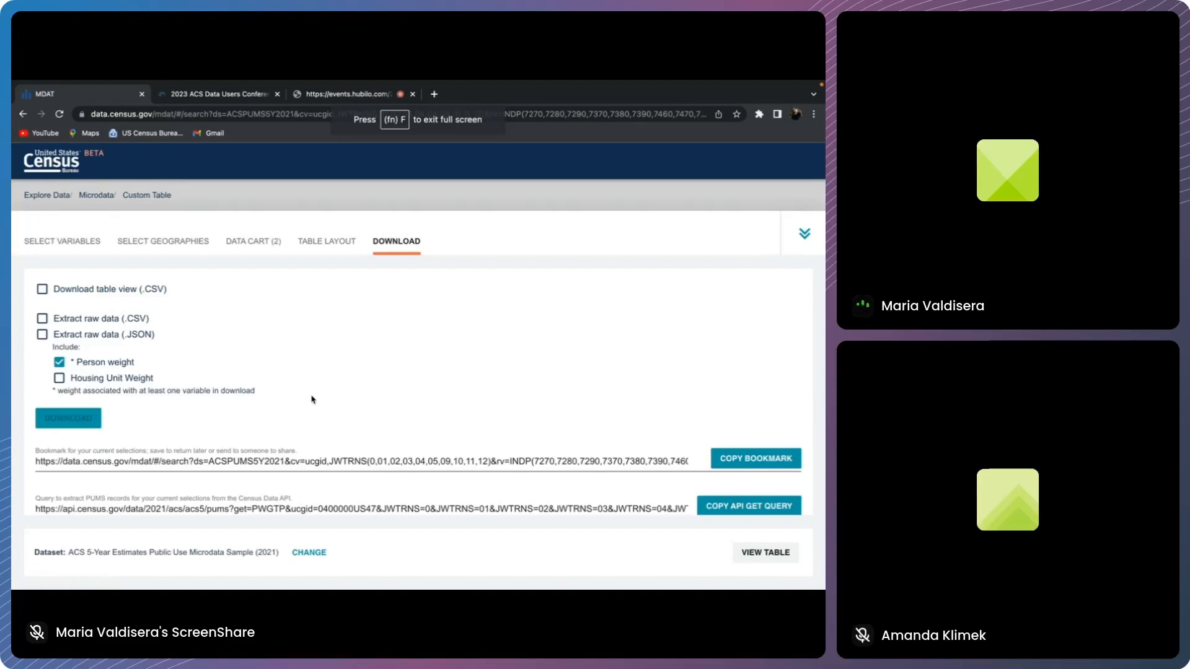
# - Change the dataset to ACS 1-Year Estimates Public Use Microdata Sample, vintage 2021, and select AGEP and, filtering labels by "health insurance", HICOV
pyautogui.click(309, 553)
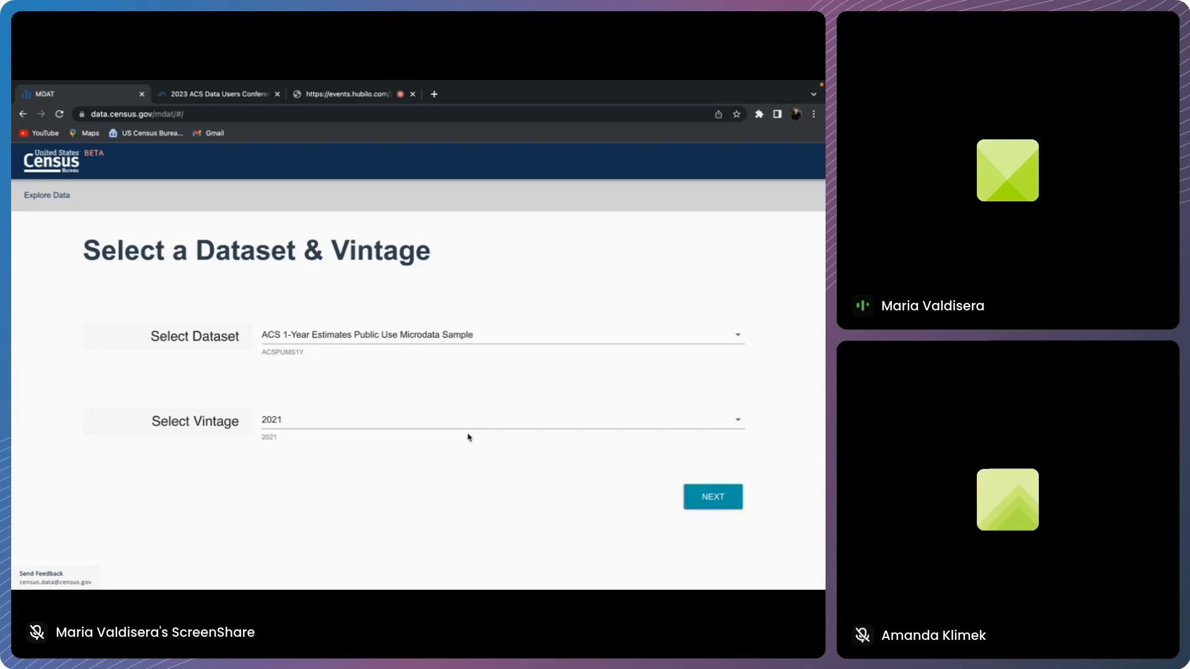
pyautogui.click(707, 497)
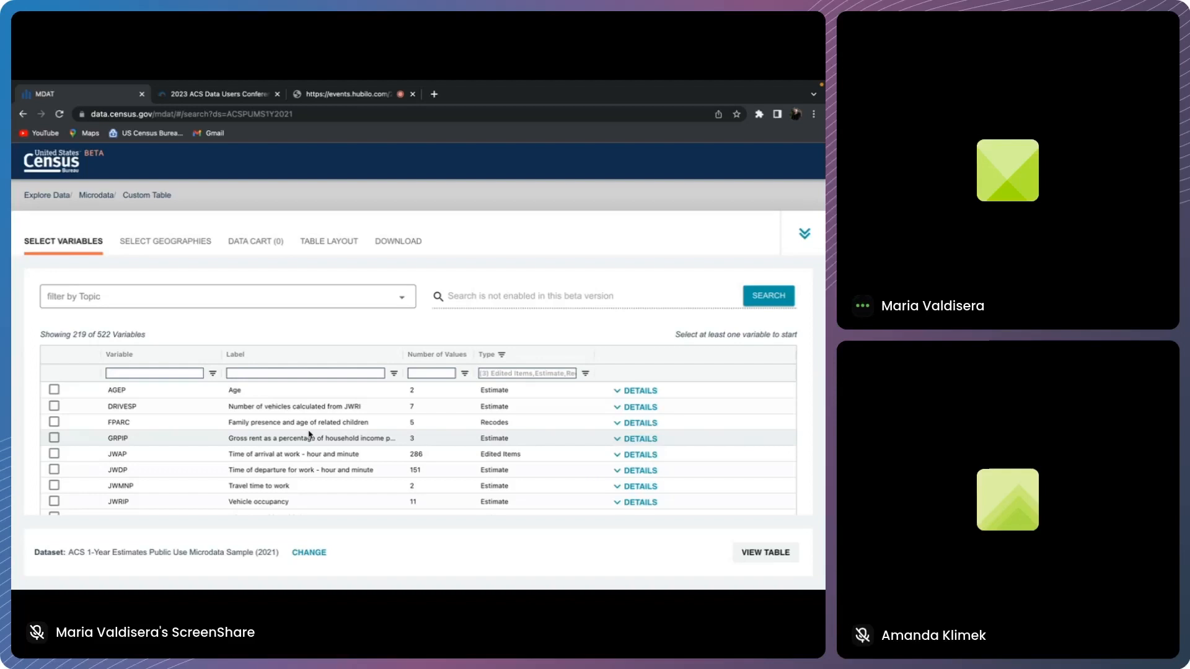
pyautogui.click(54, 391)
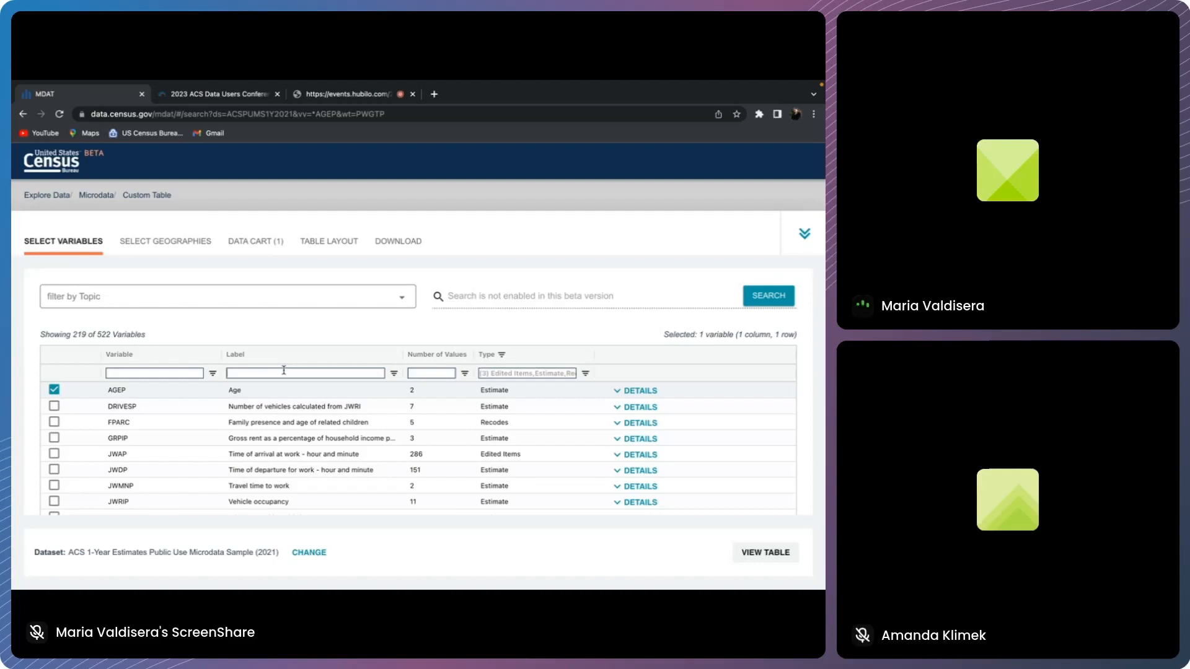
pyautogui.write('health insurance')
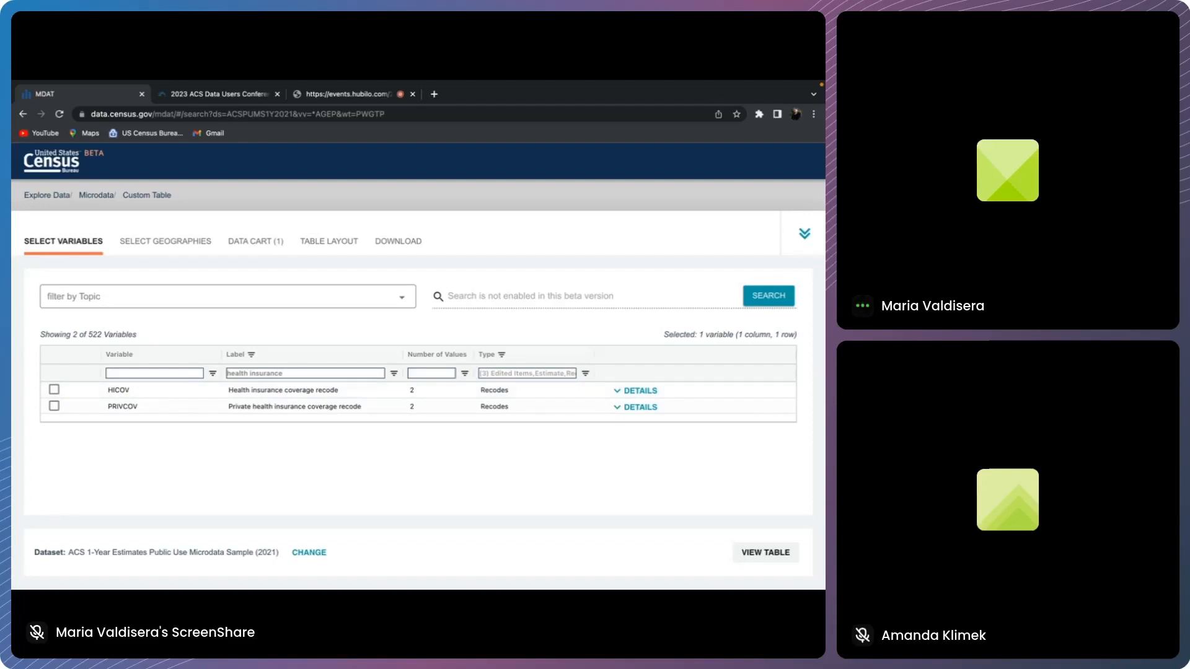
pyautogui.click(54, 390)
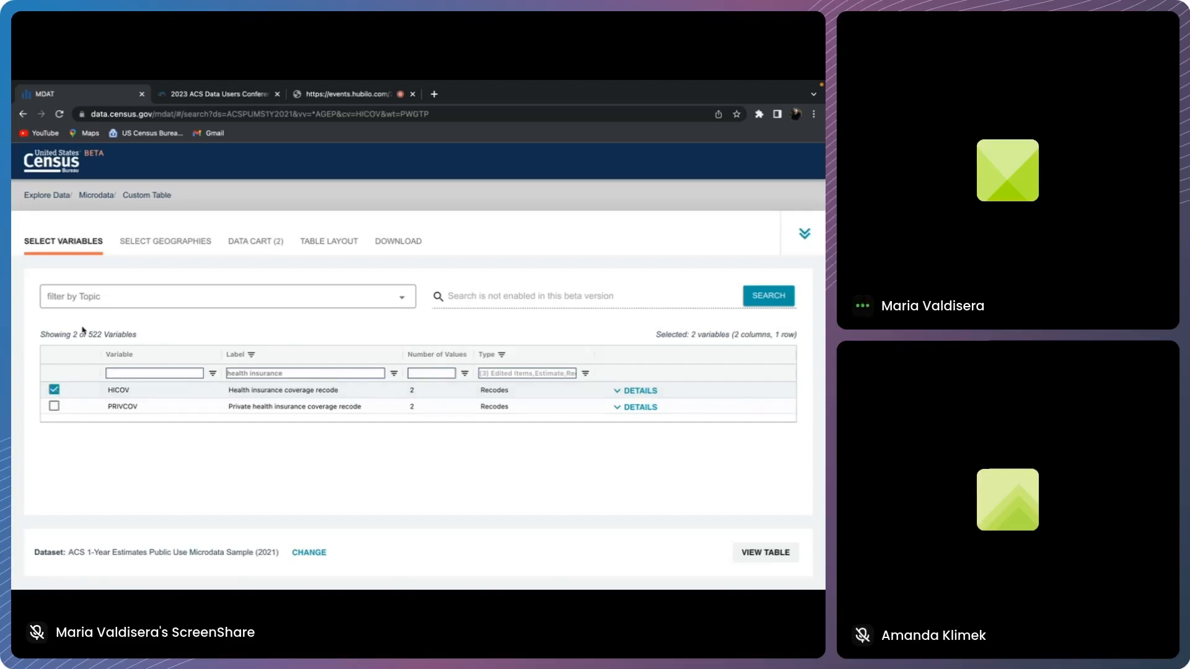
# - Select the five District of Columbia Public Use Microdata Areas (West, North, Northeast, East and Central) as the table's geographies
pyautogui.click(171, 248)
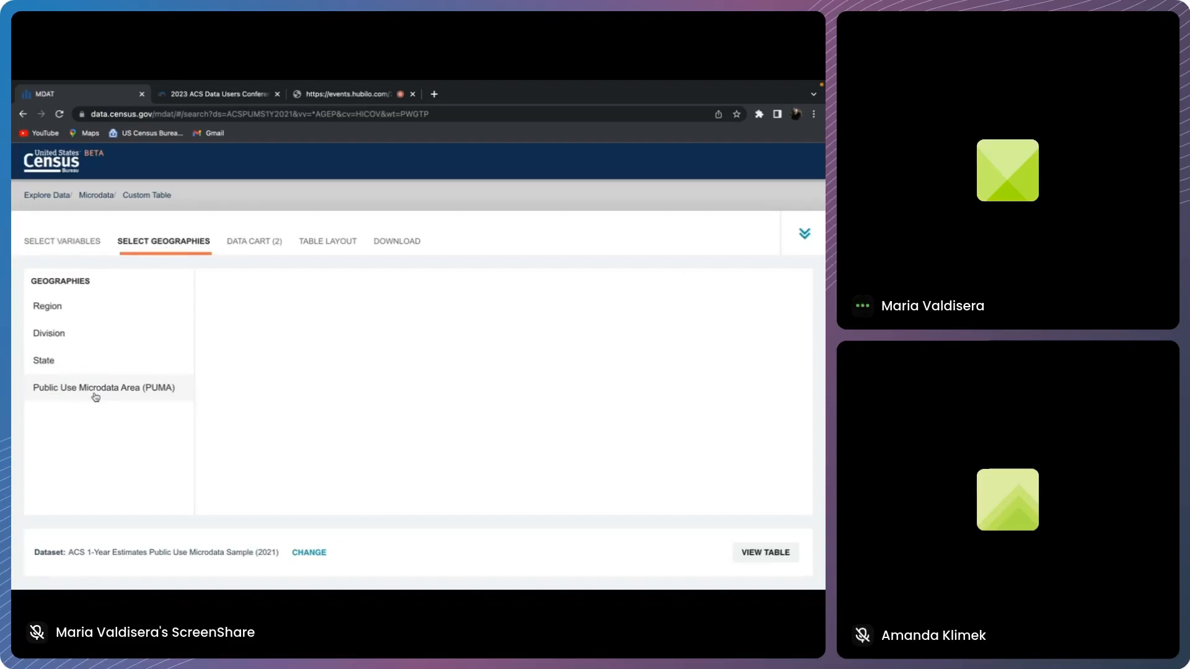
pyautogui.click(96, 396)
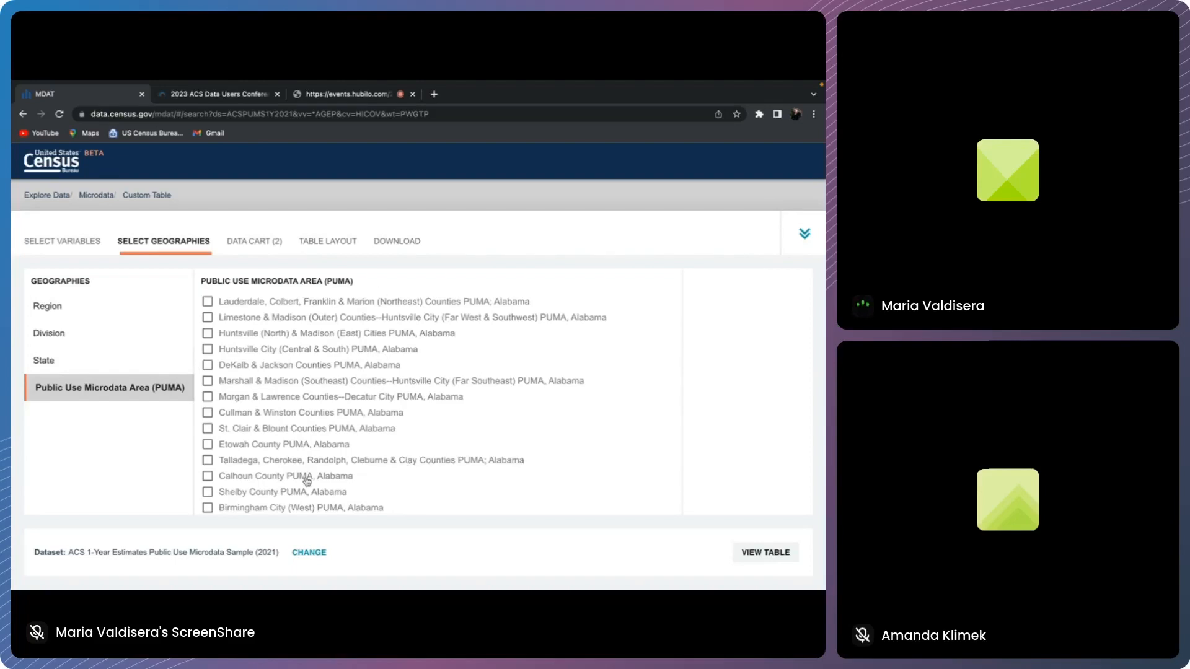
pyautogui.scroll(-5, 306, 481)
pyautogui.scroll(-15, 306, 481)
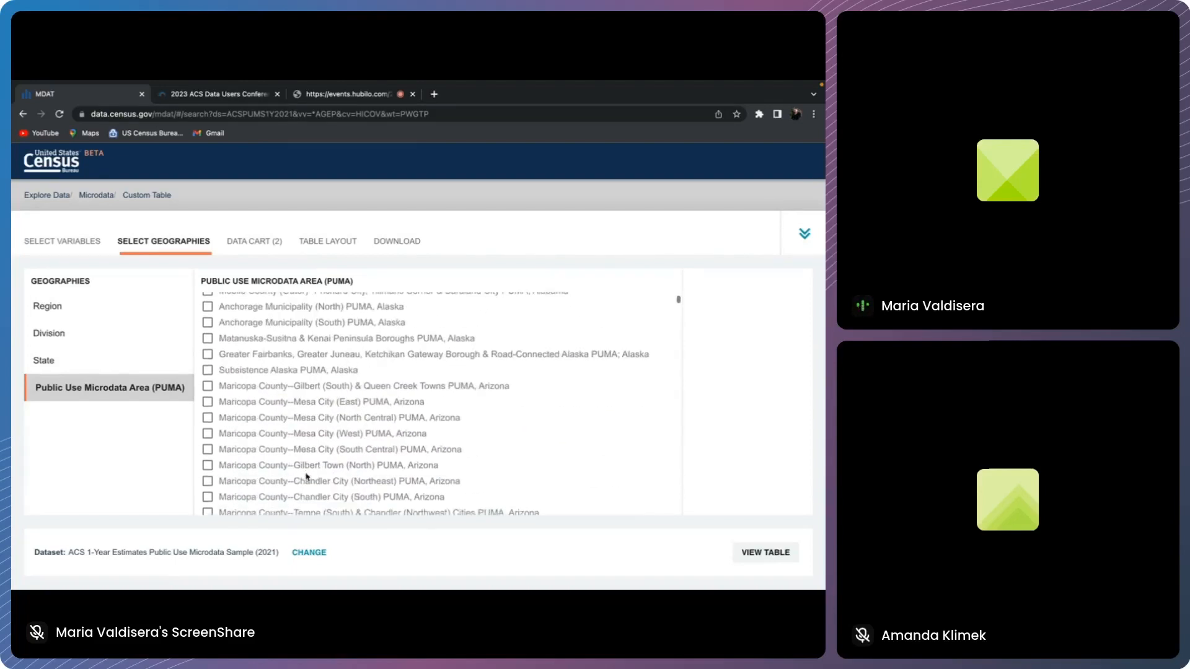
pyautogui.scroll(-15, 307, 472)
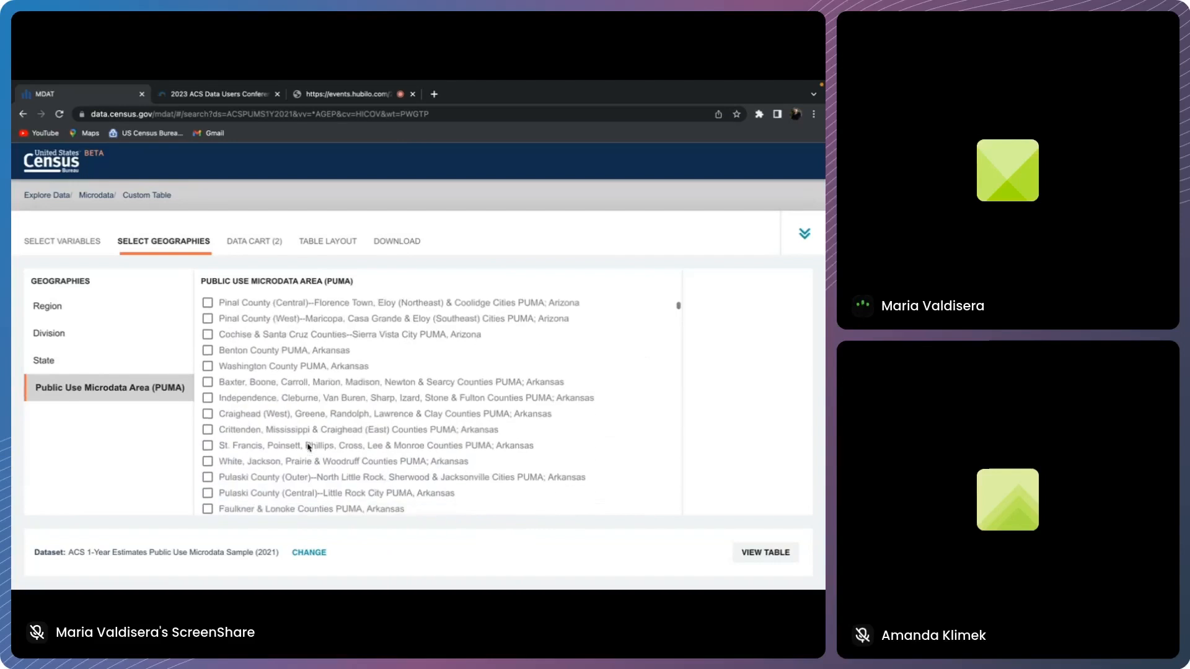
pyautogui.scroll(-15, 308, 448)
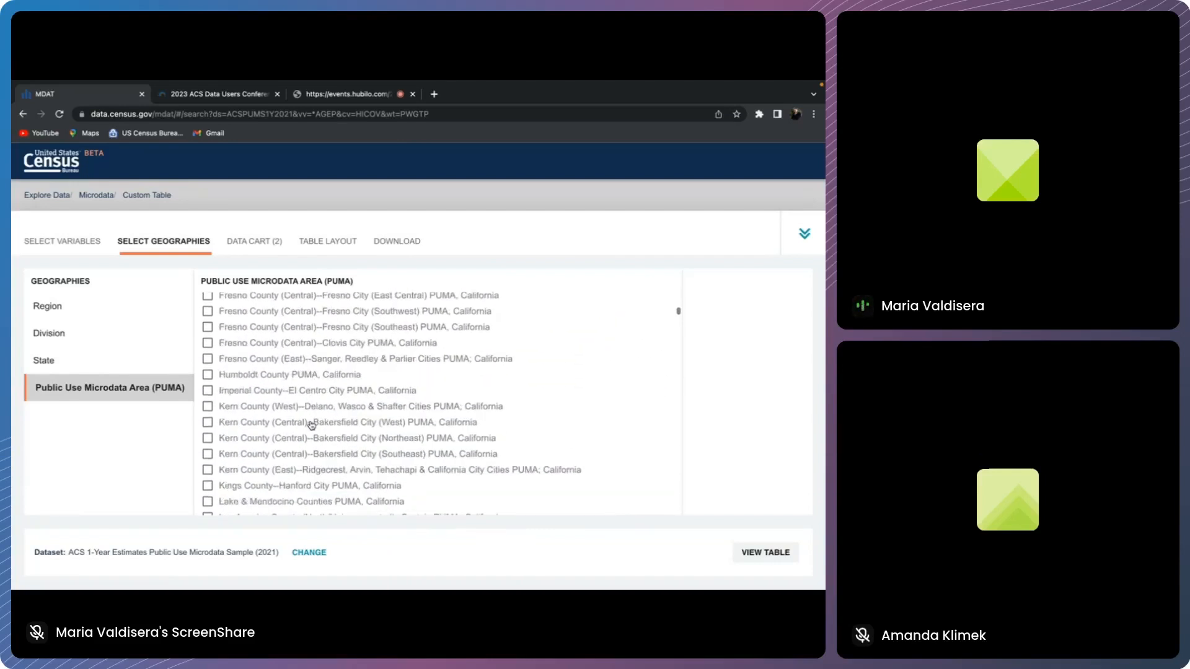
pyautogui.scroll(-8, 314, 416)
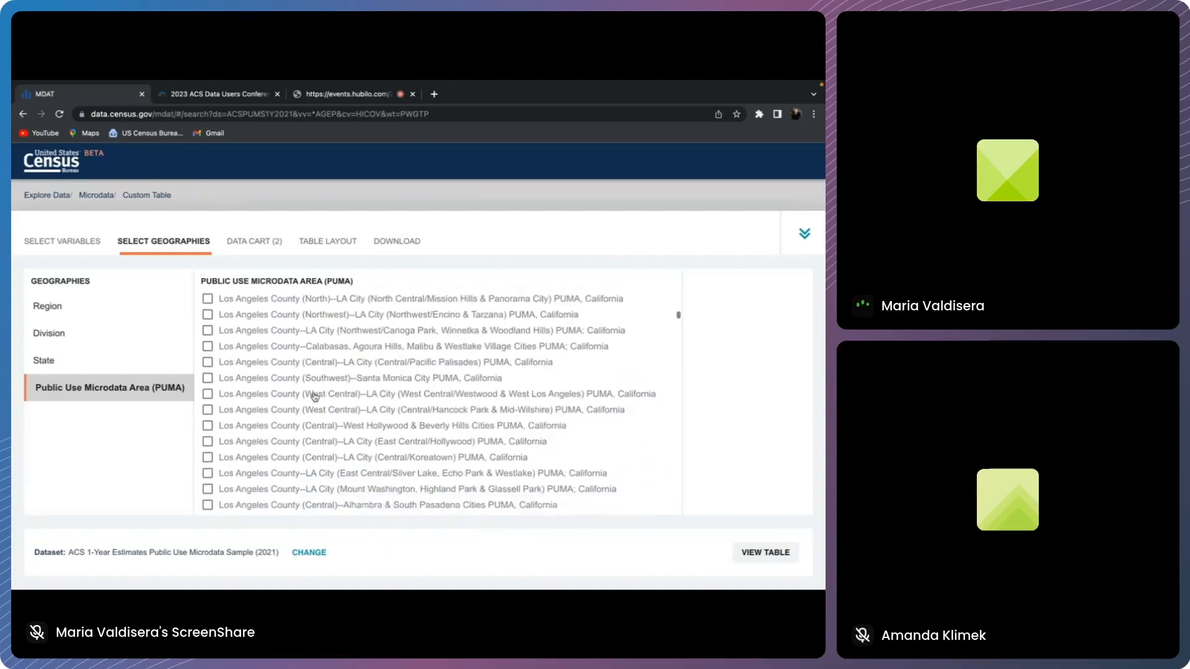
pyautogui.scroll(-20, 318, 376)
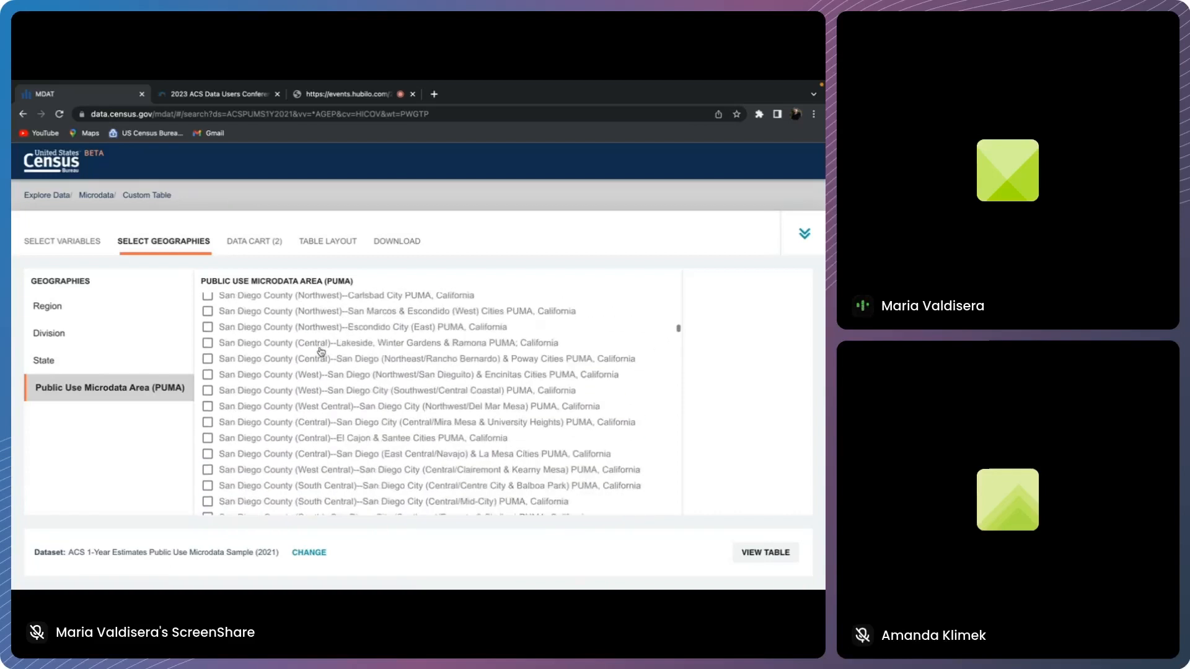
pyautogui.scroll(-10, 318, 360)
pyautogui.scroll(3, 318, 361)
pyautogui.scroll(-2, 318, 361)
pyautogui.scroll(-4, 318, 361)
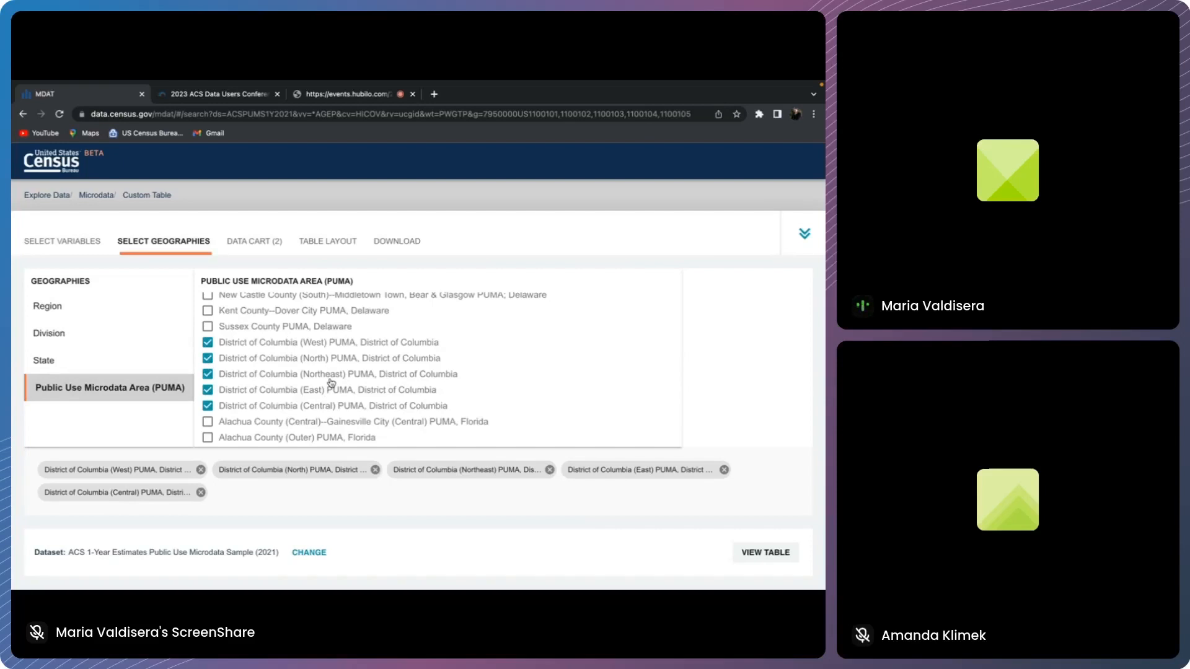
# - In the data cart, create a custom recode of AGEP and label its first group "Under 25 Years Old"
pyautogui.click(259, 247)
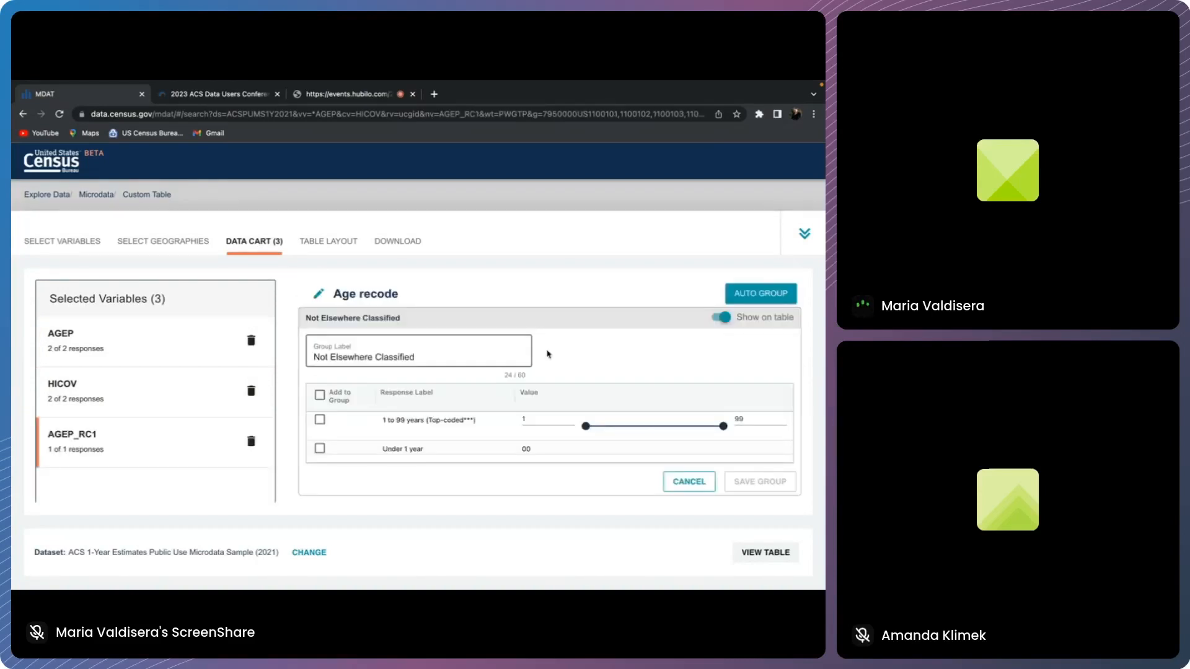
pyautogui.tripleClick(421, 360)
pyautogui.write('Under 25 Years old')
pyautogui.press('BackSpace')
pyautogui.press('BackSpace')
pyautogui.press('BackSpace')
pyautogui.write('Old')
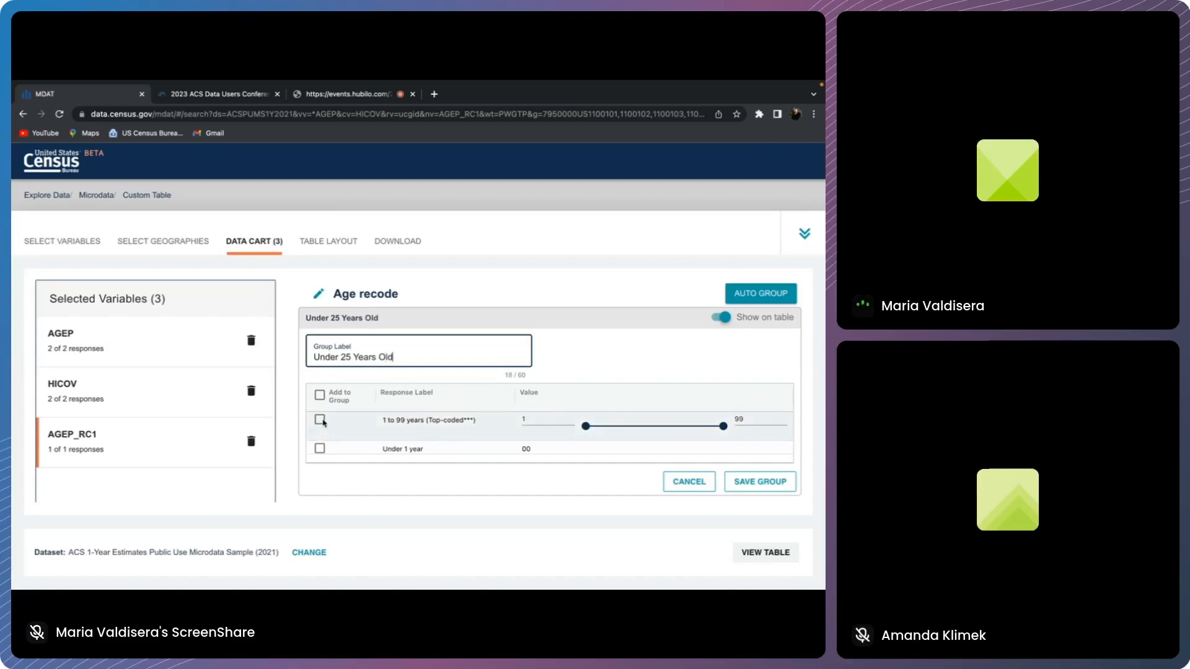
# - Include ages 1 to 24 and Under 1 year in the "Under 25 Years Old" group and save it
pyautogui.click(321, 421)
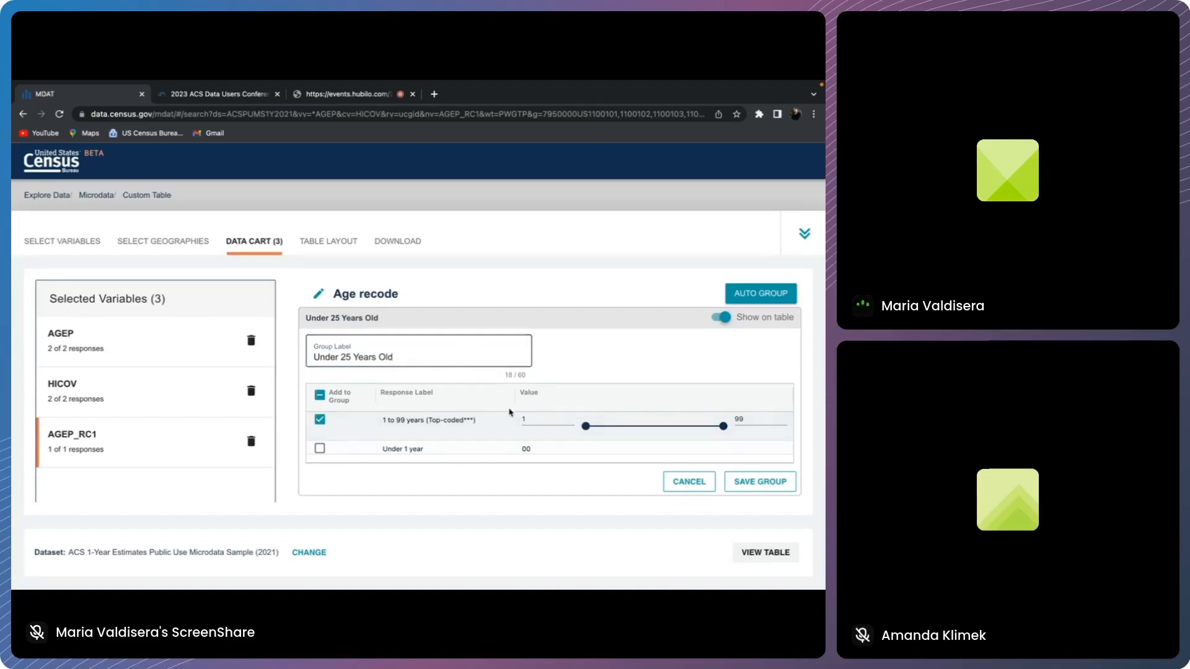
pyautogui.click(754, 419)
pyautogui.press('BackSpace')
pyautogui.press('BackSpace')
pyautogui.write('24')
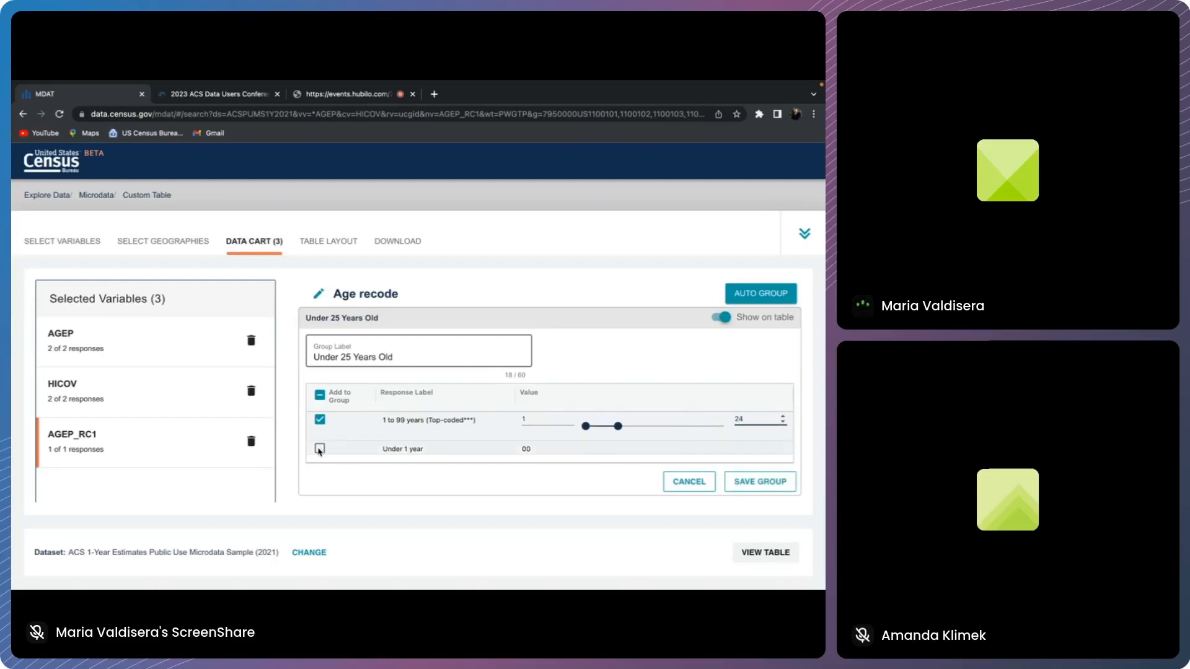
pyautogui.click(320, 449)
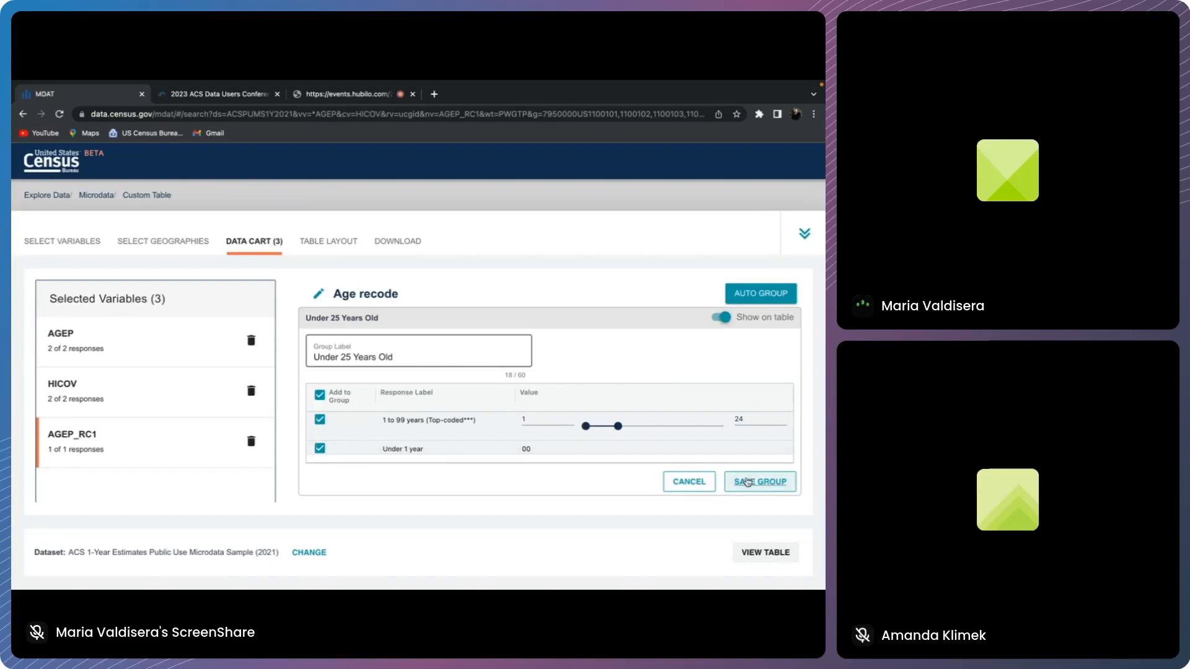
pyautogui.click(748, 482)
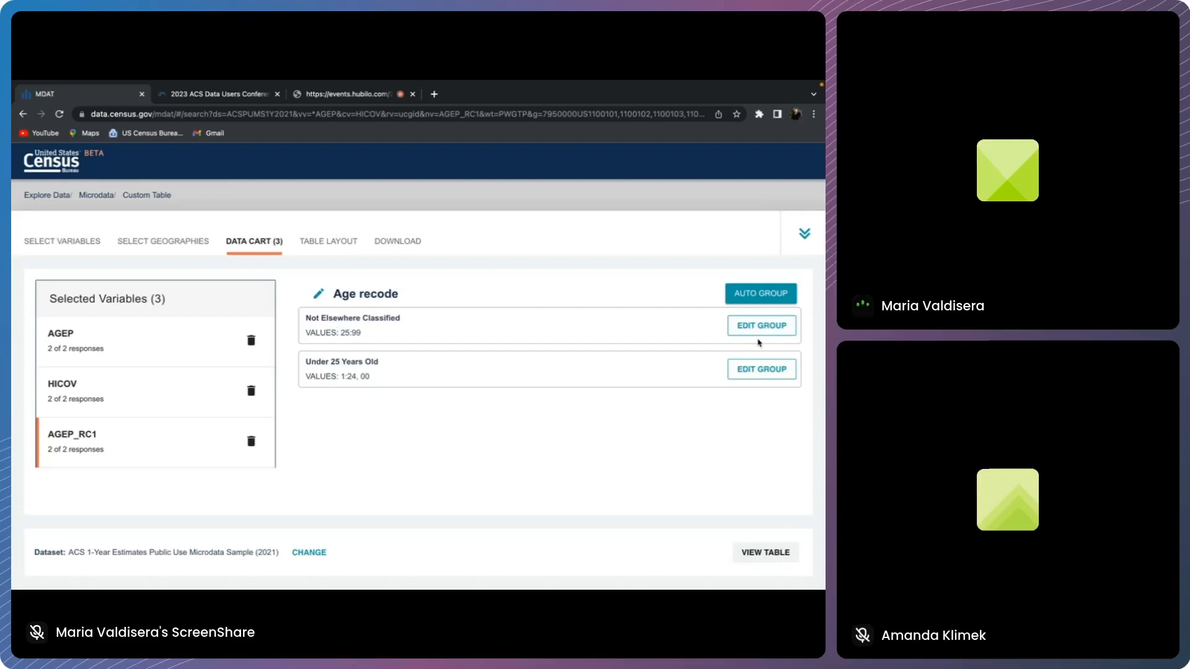
# - Turn the unclassified ages into a group labelled "25 to 40 Years Old" covering values 25 to 40, and save it
pyautogui.click(762, 327)
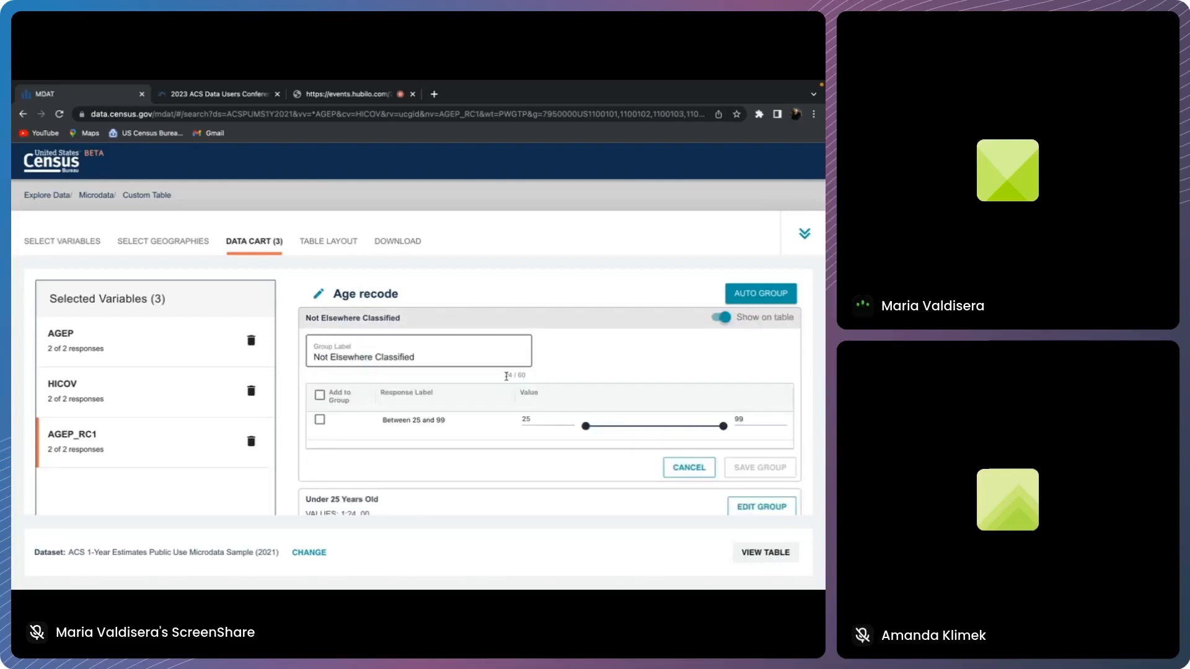
pyautogui.moveTo(420, 358); pyautogui.dragTo(278, 363)
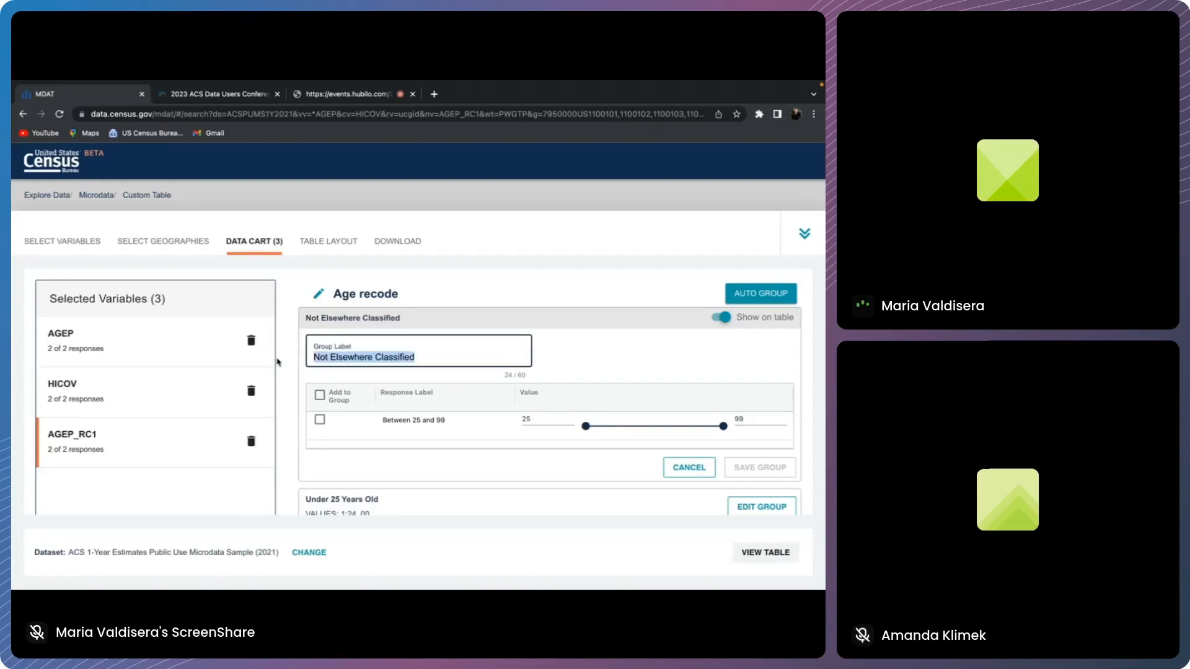
pyautogui.press('BackSpace')
pyautogui.write('25 to 40 years Old')
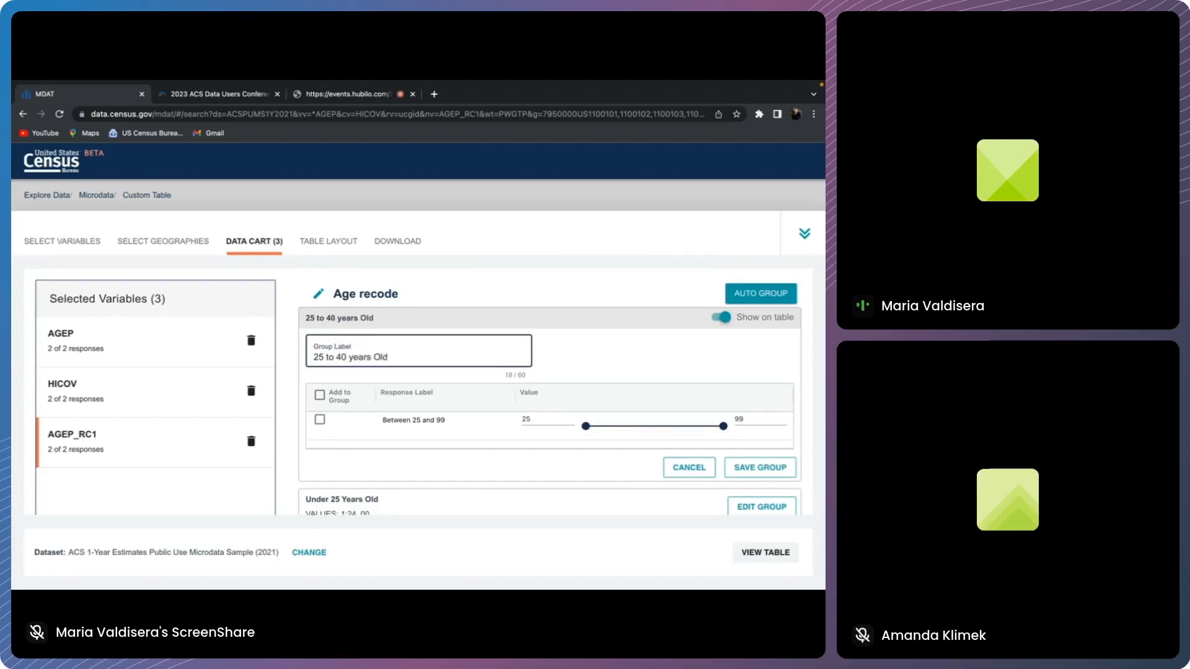
pyautogui.press('BackSpace')
pyautogui.write('Y')
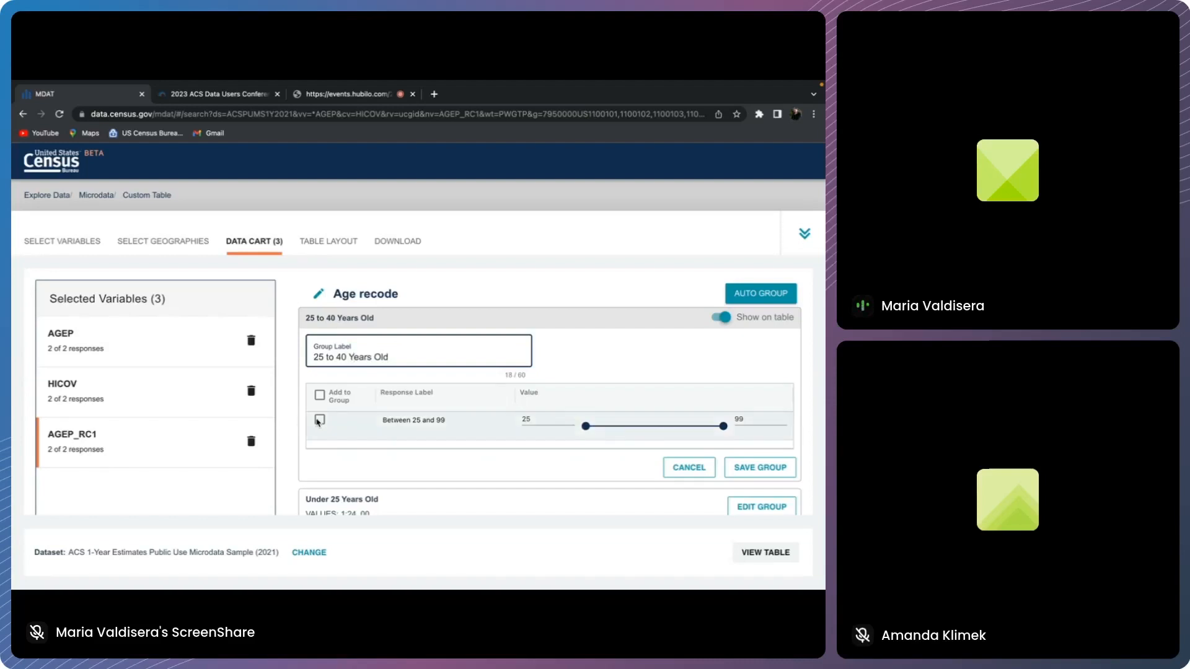
pyautogui.click(318, 421)
pyautogui.write('40')
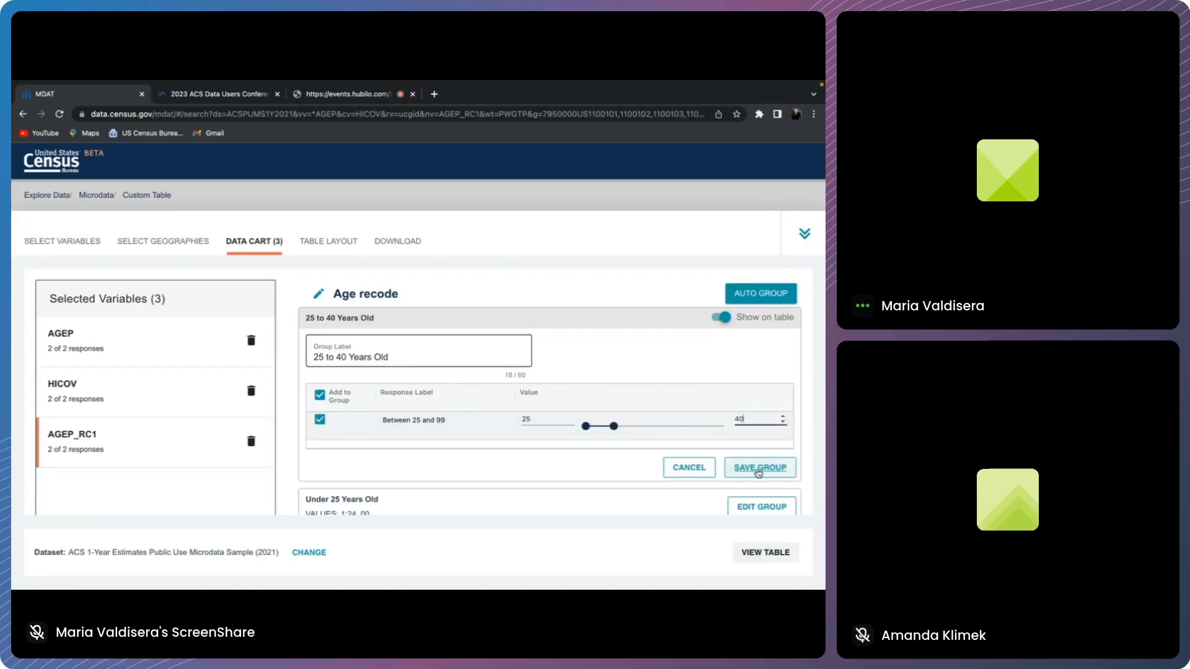
pyautogui.click(757, 467)
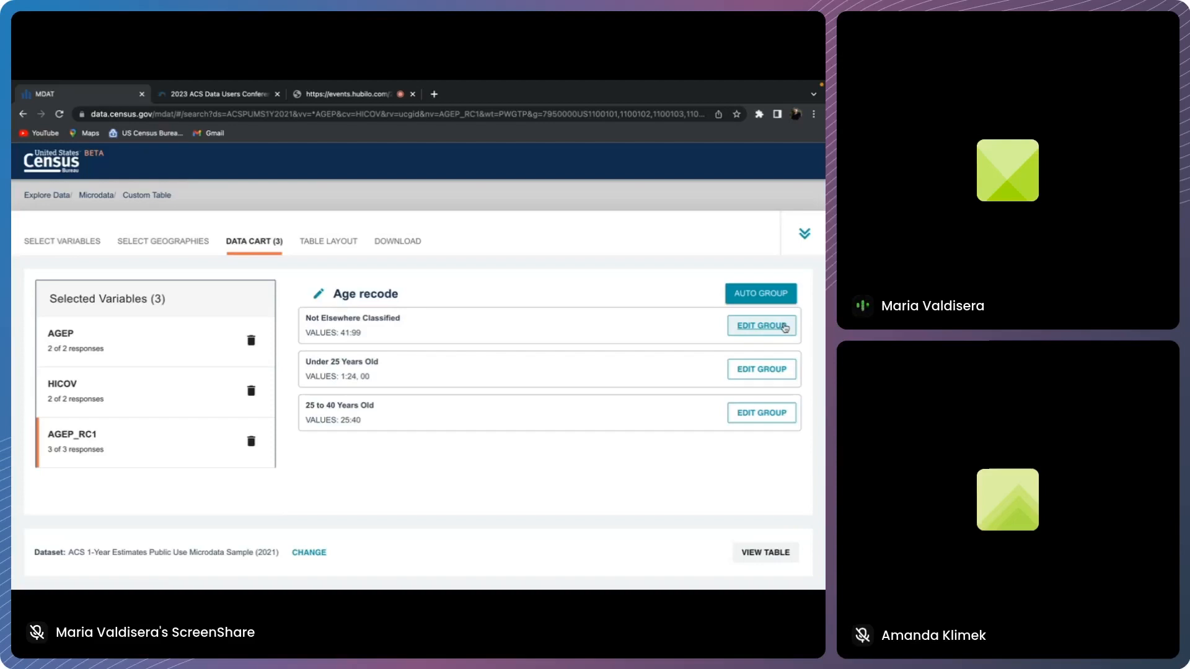
# - Label the remaining unclassified ages "41 Years and Over", include values 41 to 99, and save the group
pyautogui.click(785, 328)
pyautogui.moveTo(417, 358); pyautogui.dragTo(268, 358)
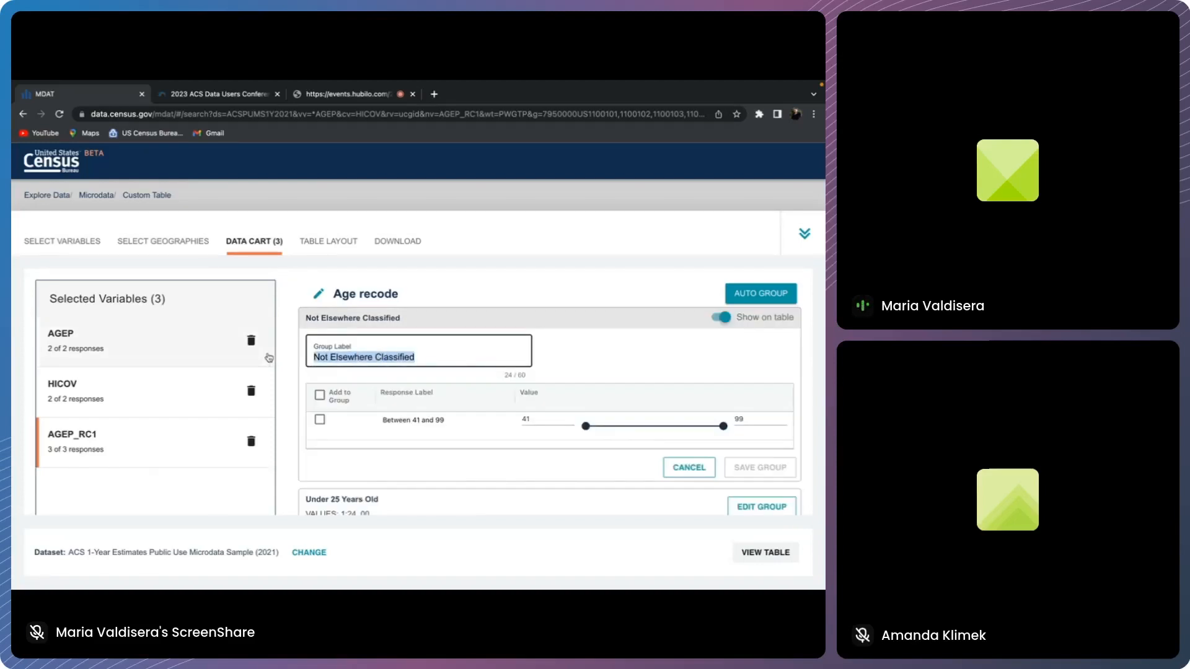
pyautogui.write('41 Years and Over')
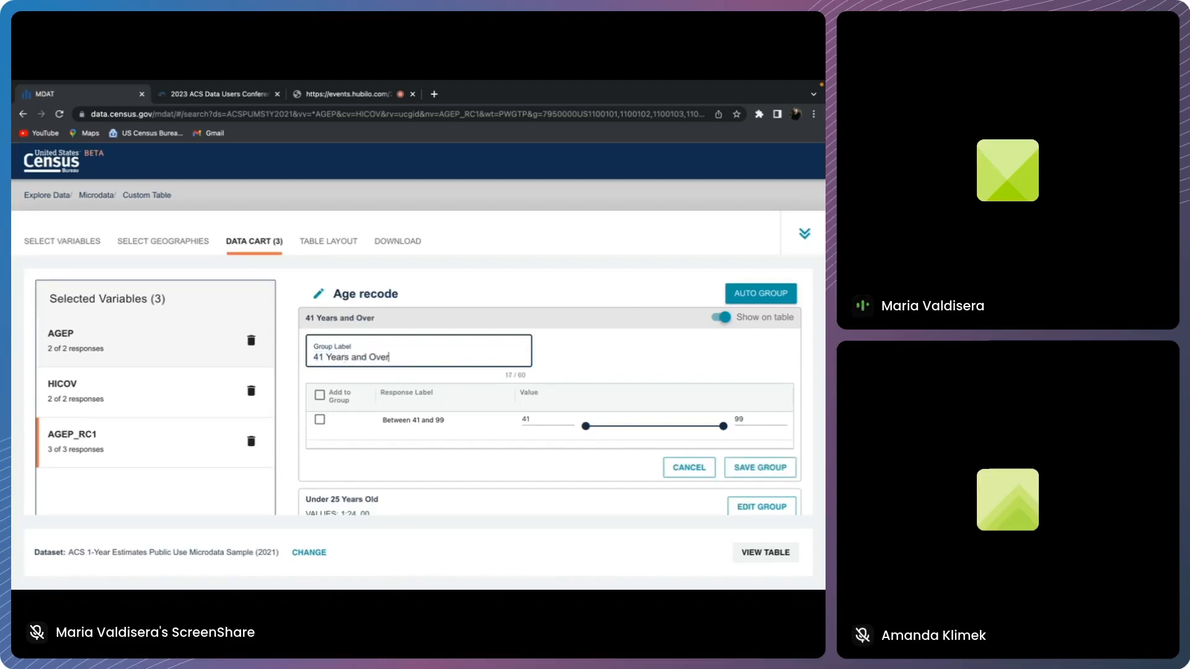
pyautogui.click(319, 420)
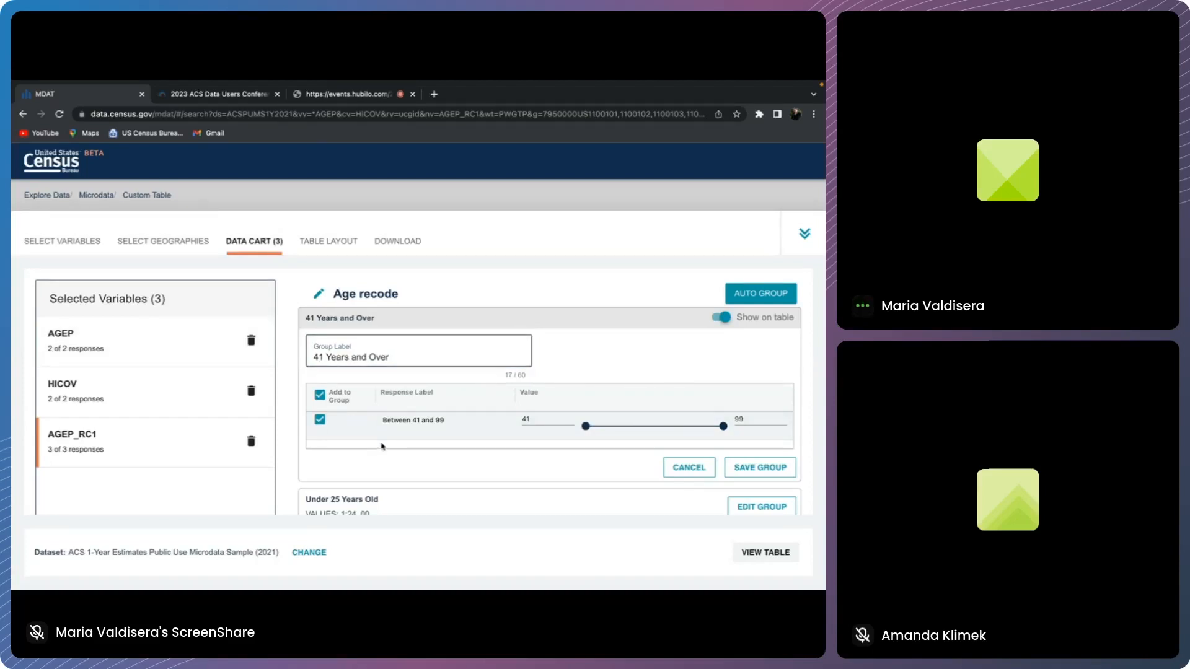
pyautogui.click(751, 468)
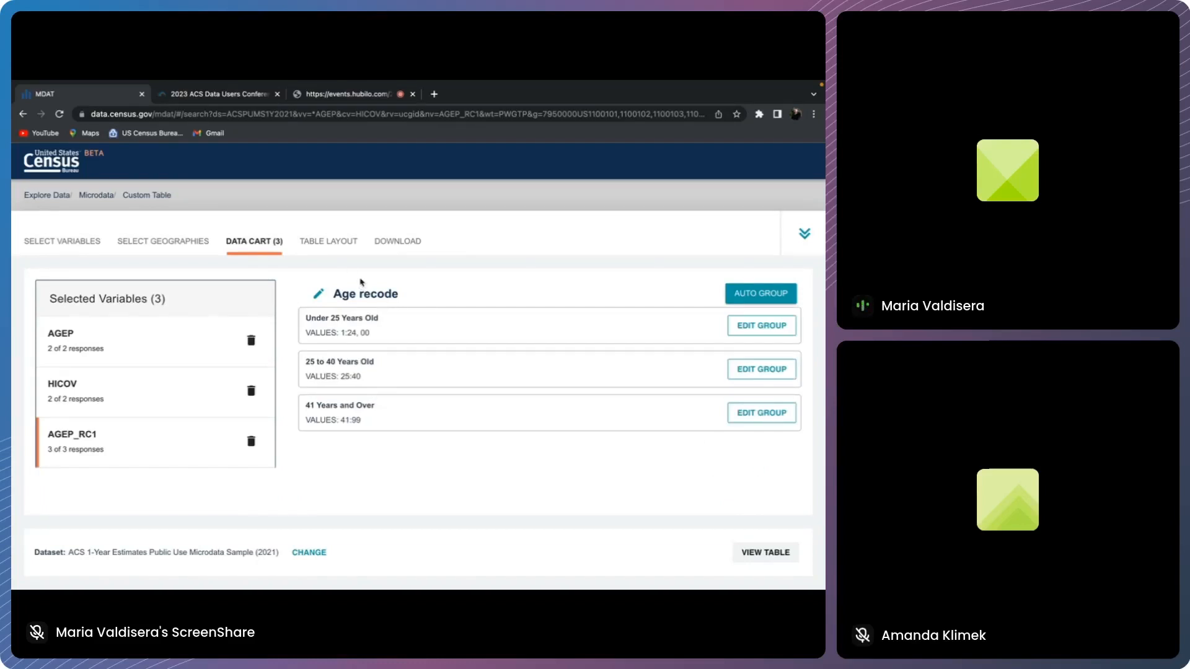
# - In the table layout, set the values in table cells to Count instead of the average of age
pyautogui.click(324, 243)
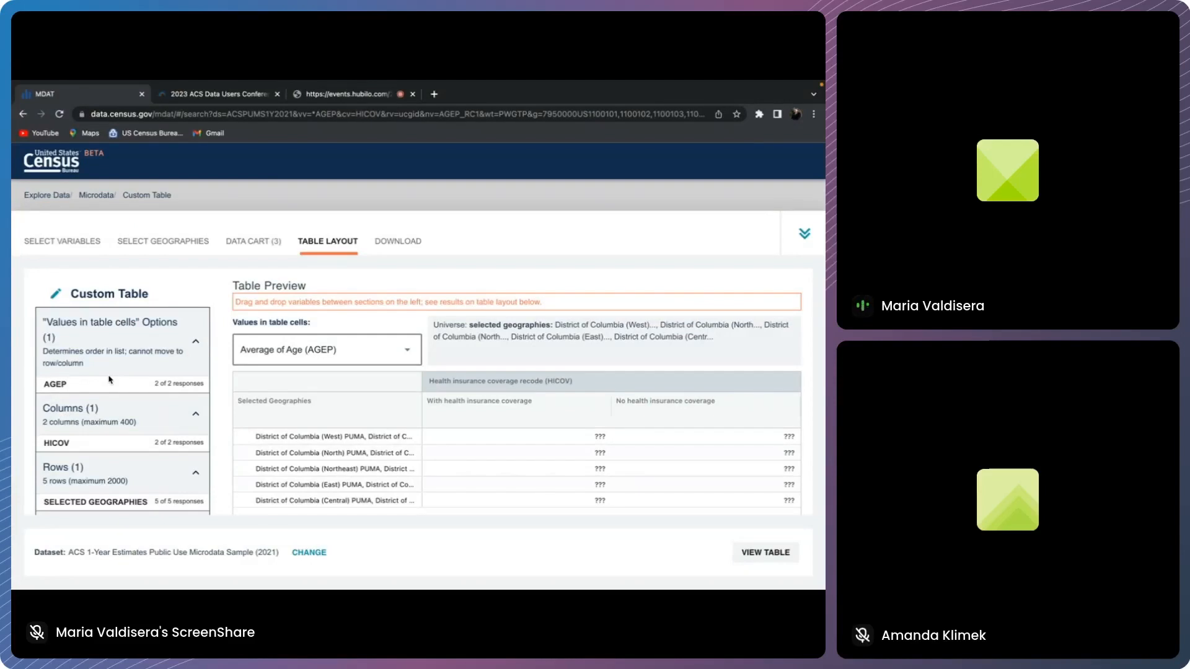
pyautogui.click(330, 357)
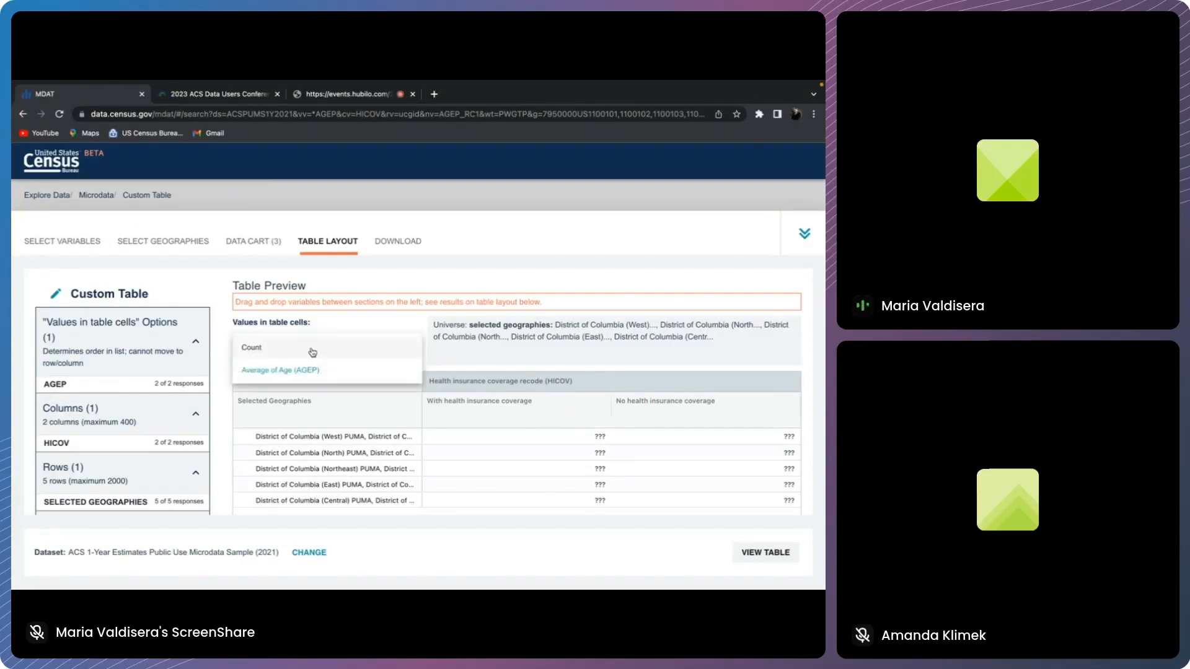
pyautogui.click(312, 352)
pyautogui.scroll(-2, 179, 397)
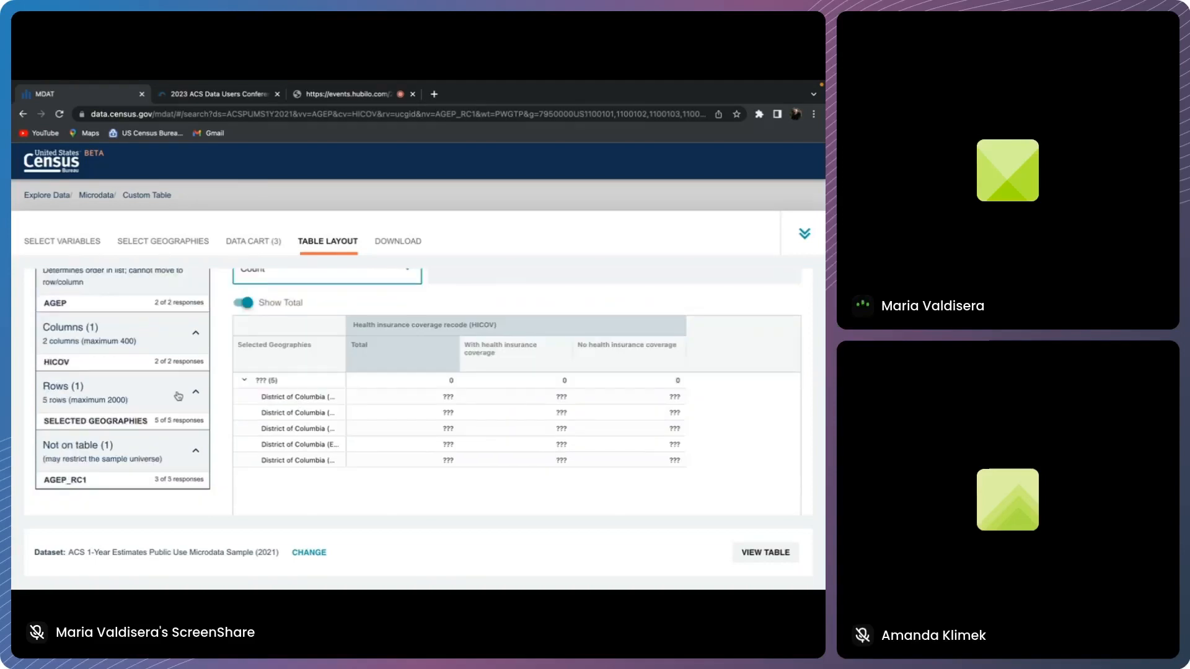
# - Place Selected Geographies on the table's columns, and HICOV followed by AGEP_RC1 on its rows
pyautogui.moveTo(153, 421); pyautogui.dragTo(158, 366)
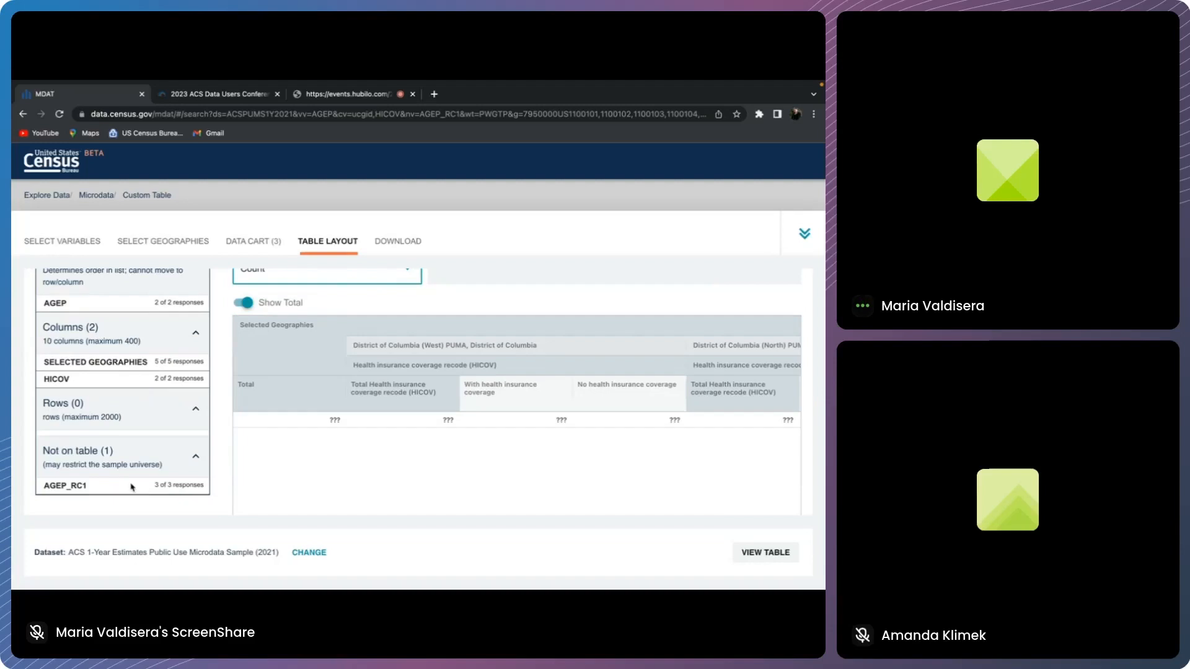
pyautogui.moveTo(100, 382); pyautogui.dragTo(100, 430)
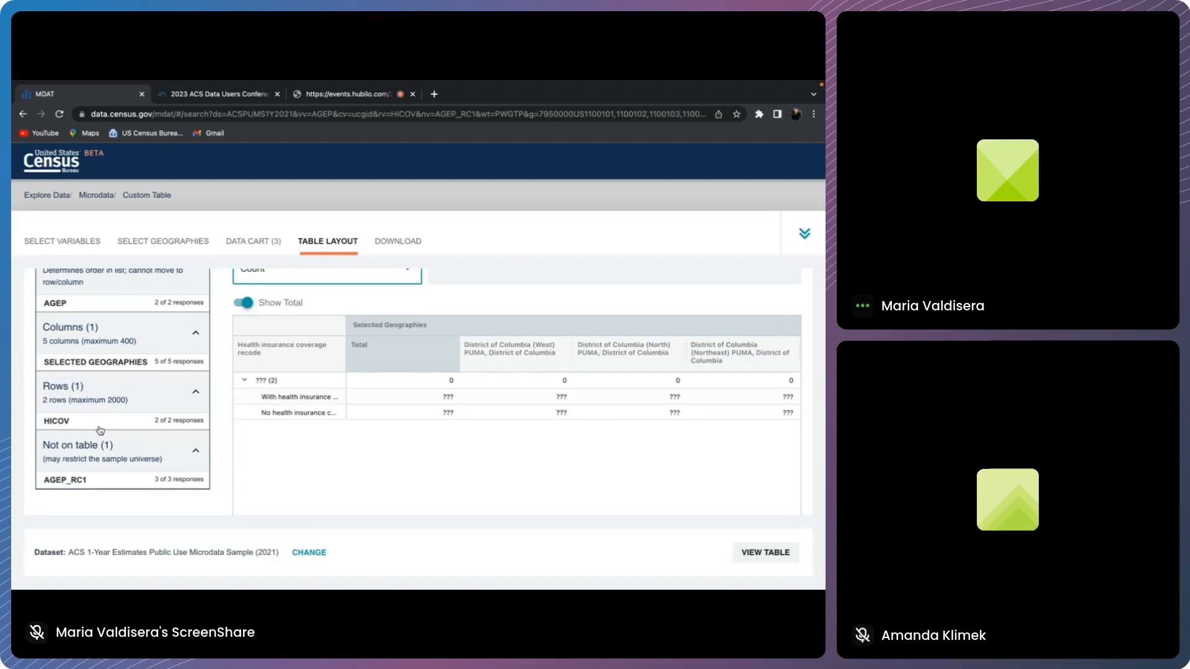
pyautogui.moveTo(65, 480); pyautogui.dragTo(101, 435)
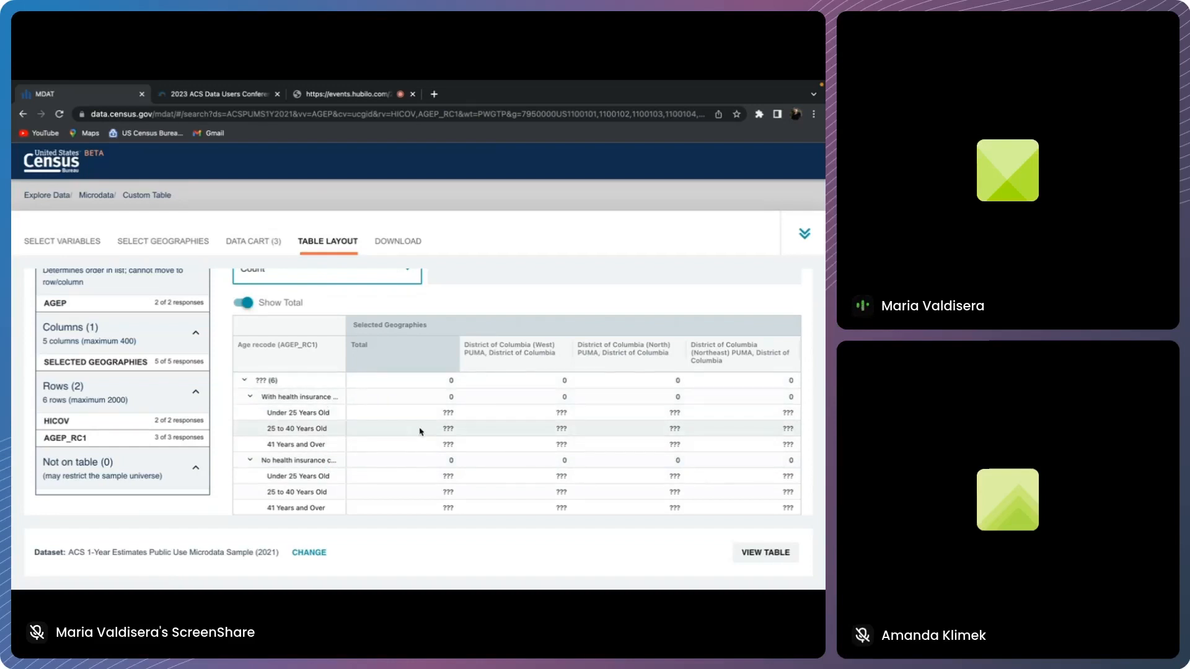
# - Generate the custom table and widen its row label column so the health insurance coverage labels have more room
pyautogui.click(758, 559)
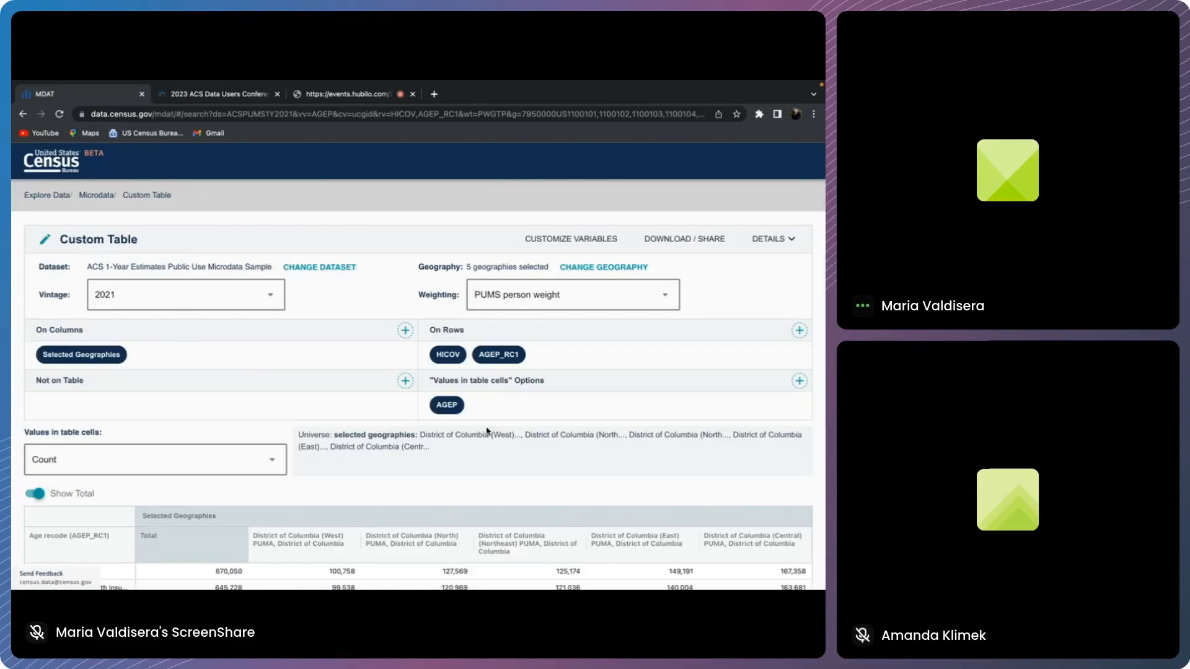
pyautogui.scroll(-2, 487, 432)
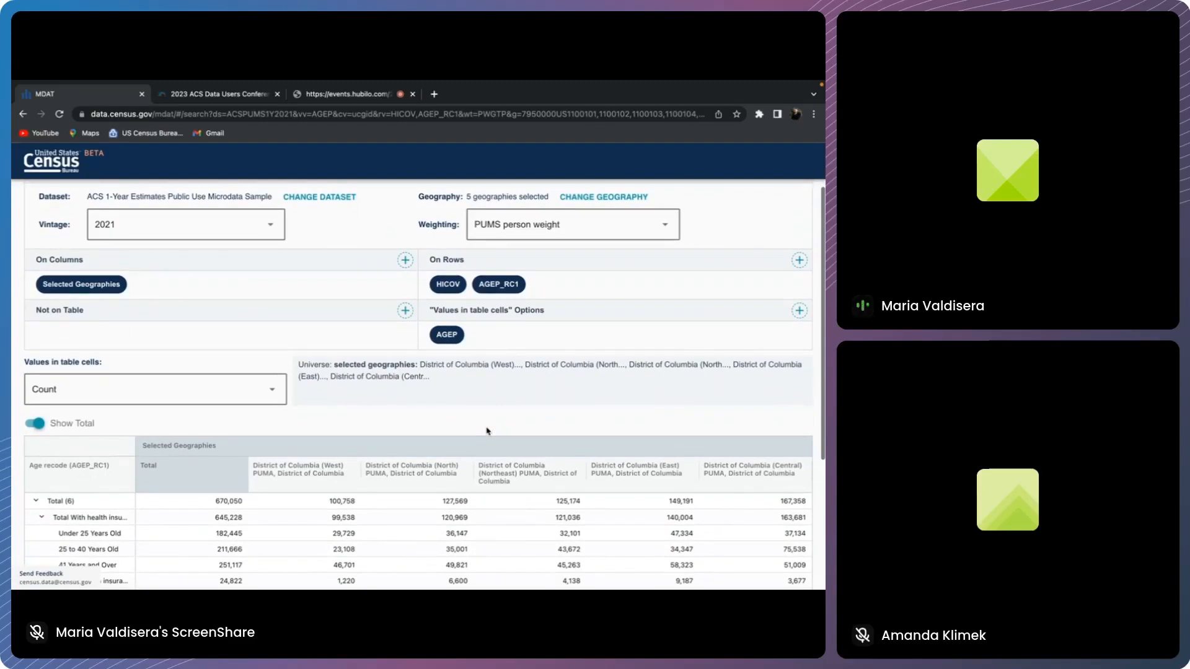
pyautogui.scroll(-3, 486, 432)
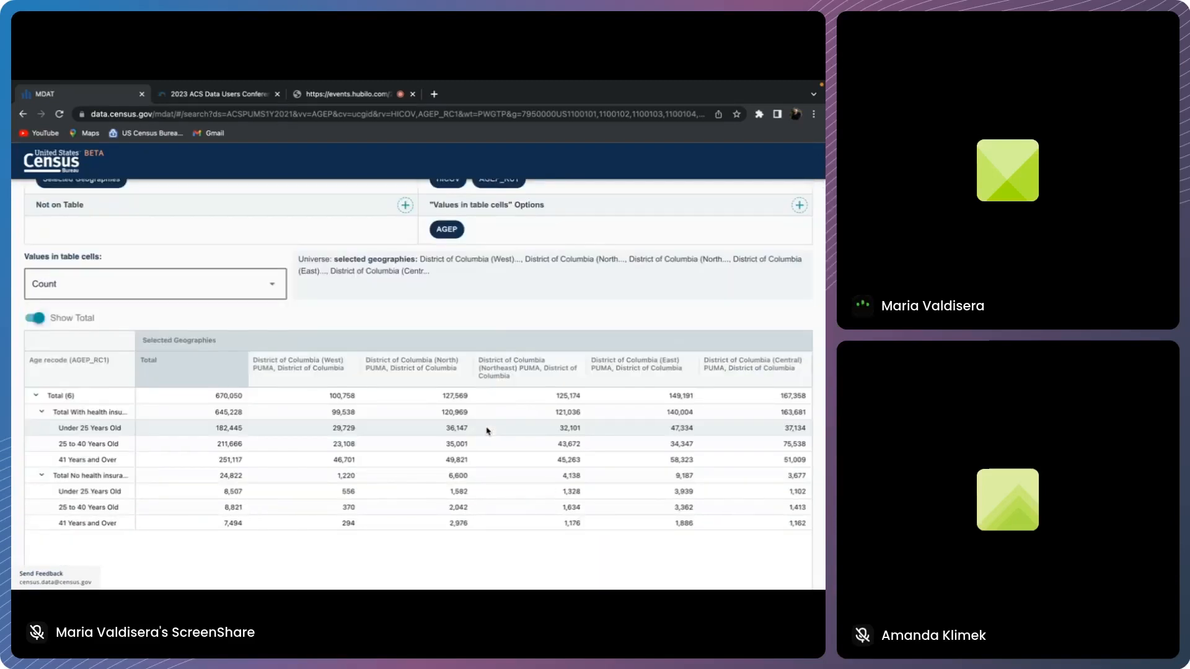
pyautogui.moveTo(135, 363); pyautogui.dragTo(179, 364)
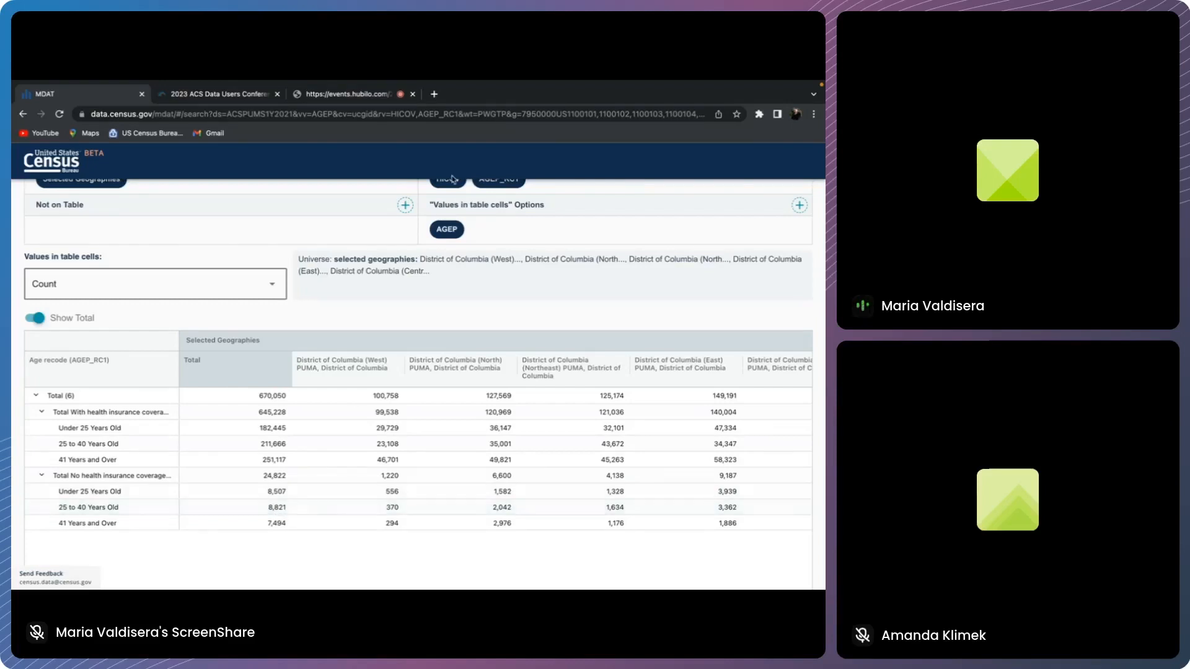
pyautogui.scroll(3, 355, 409)
pyautogui.scroll(2, 355, 409)
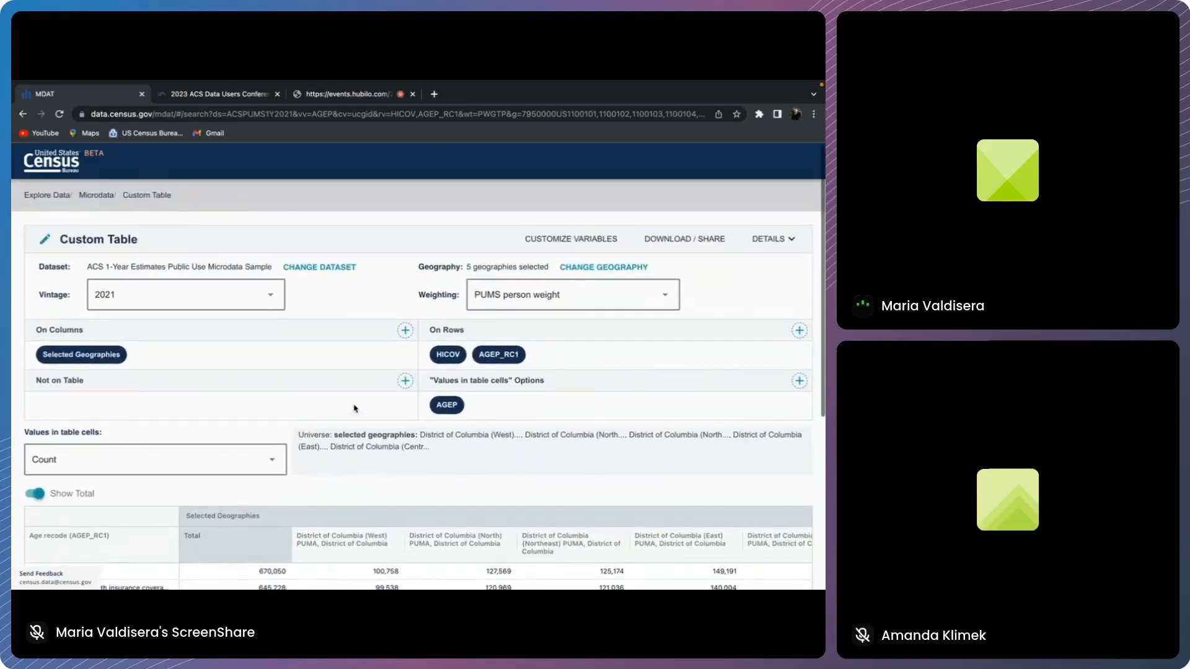